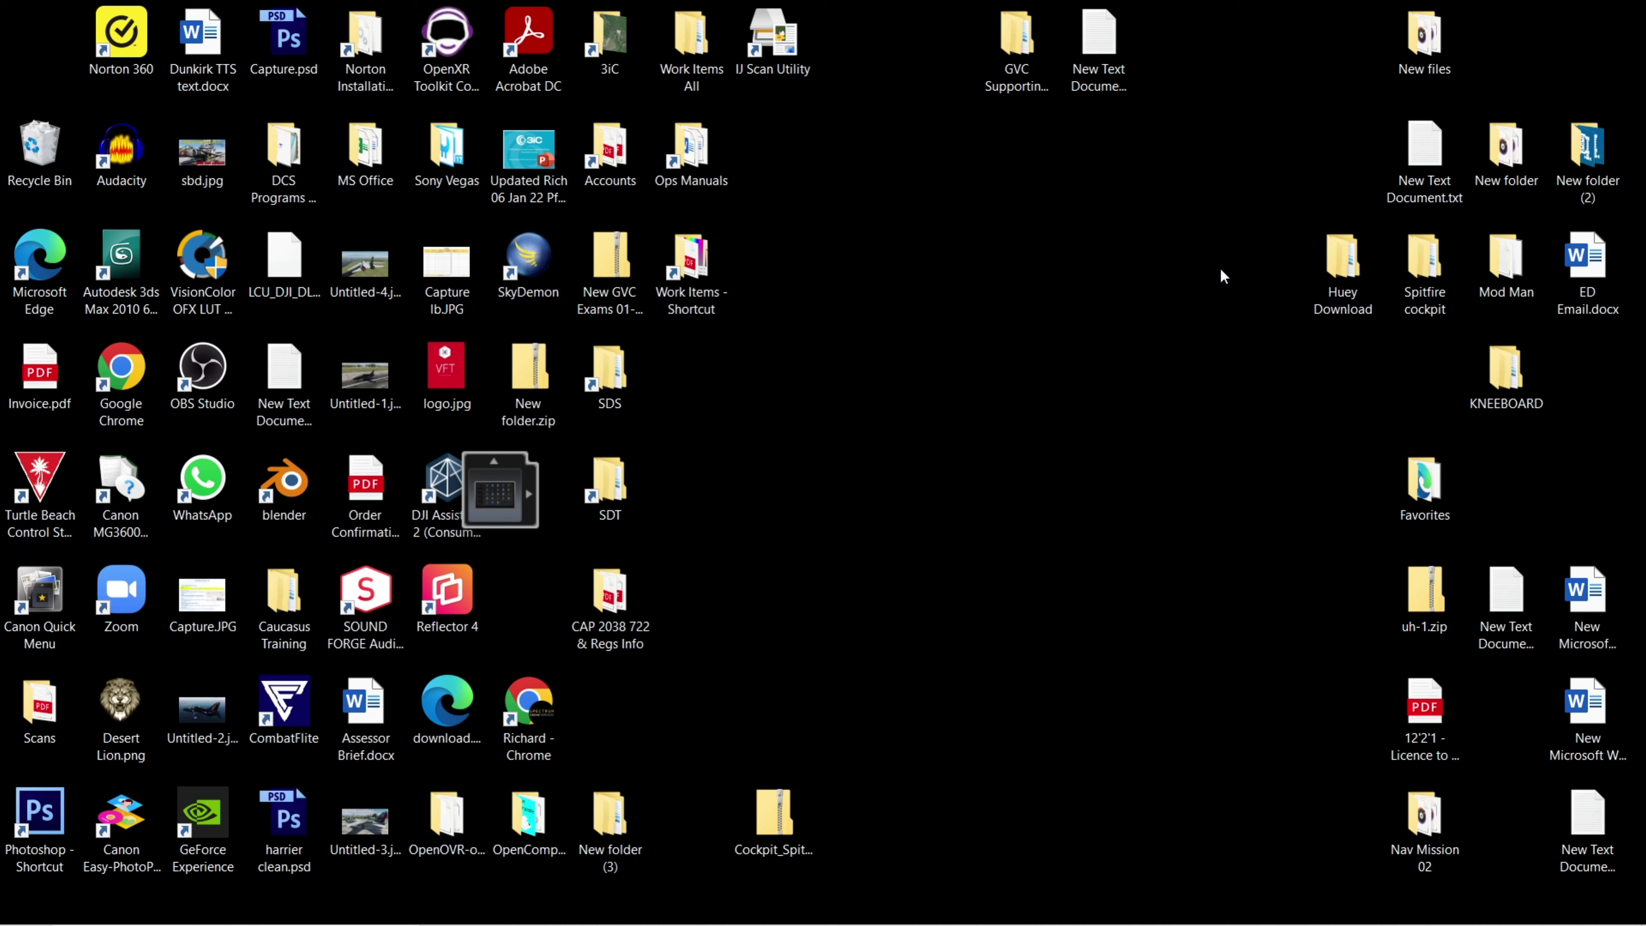
Open the OvGME.zip archive from the Downloads folder in File Explorer
{"action": "key", "text": "super+e"}
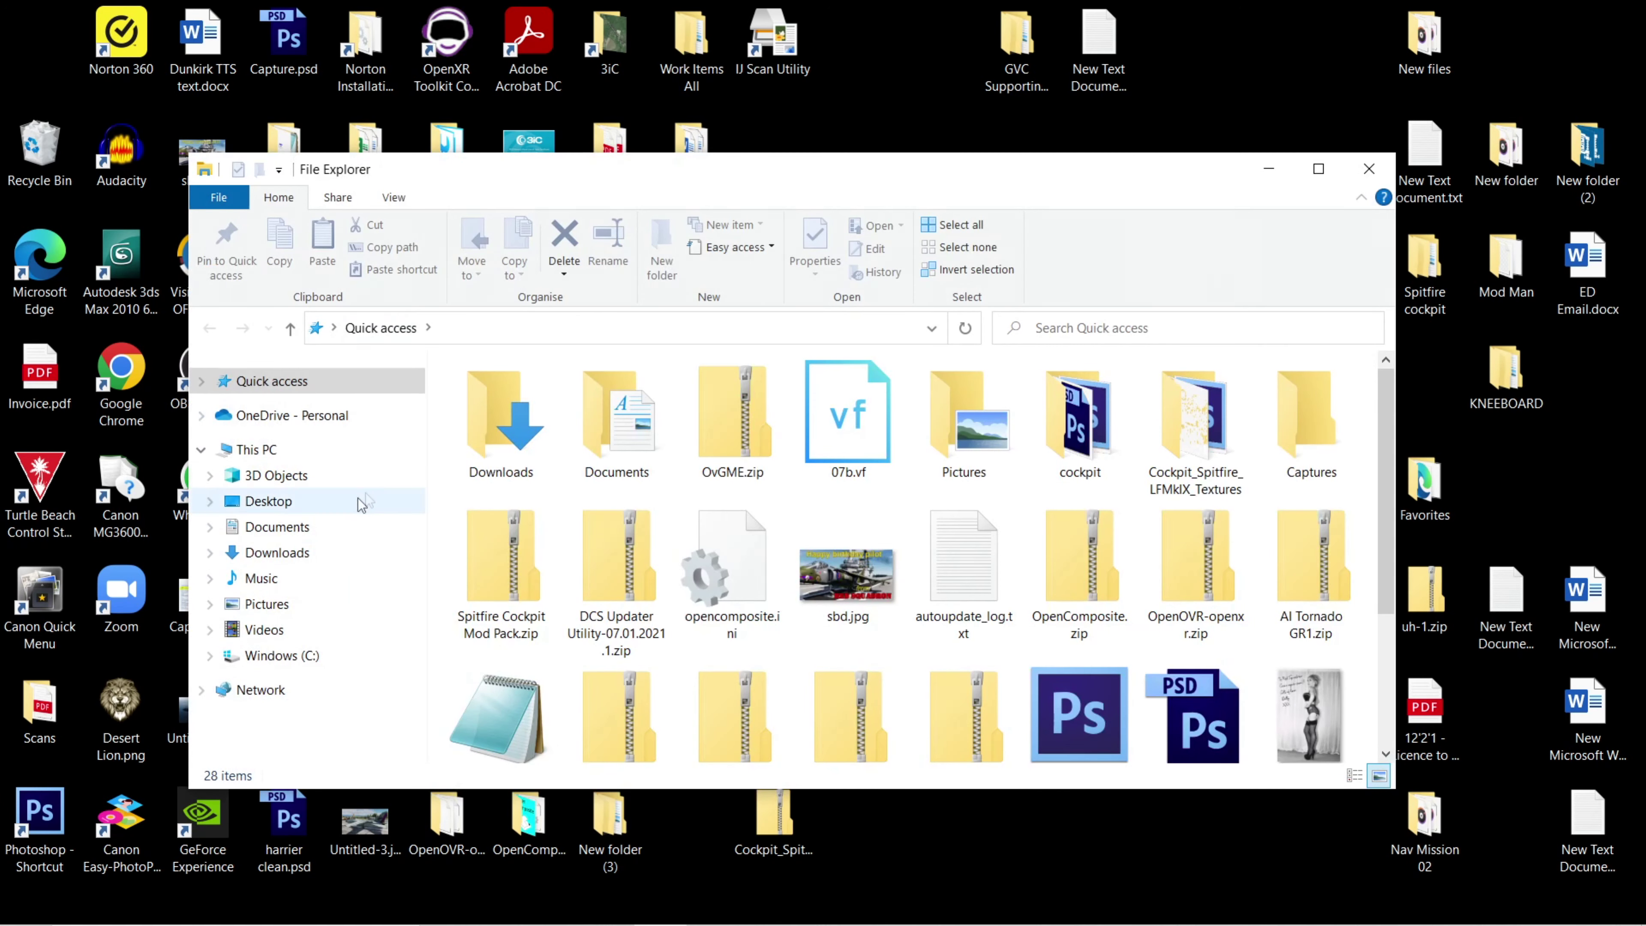
{"action": "left_click", "coordinate": [258, 558]}
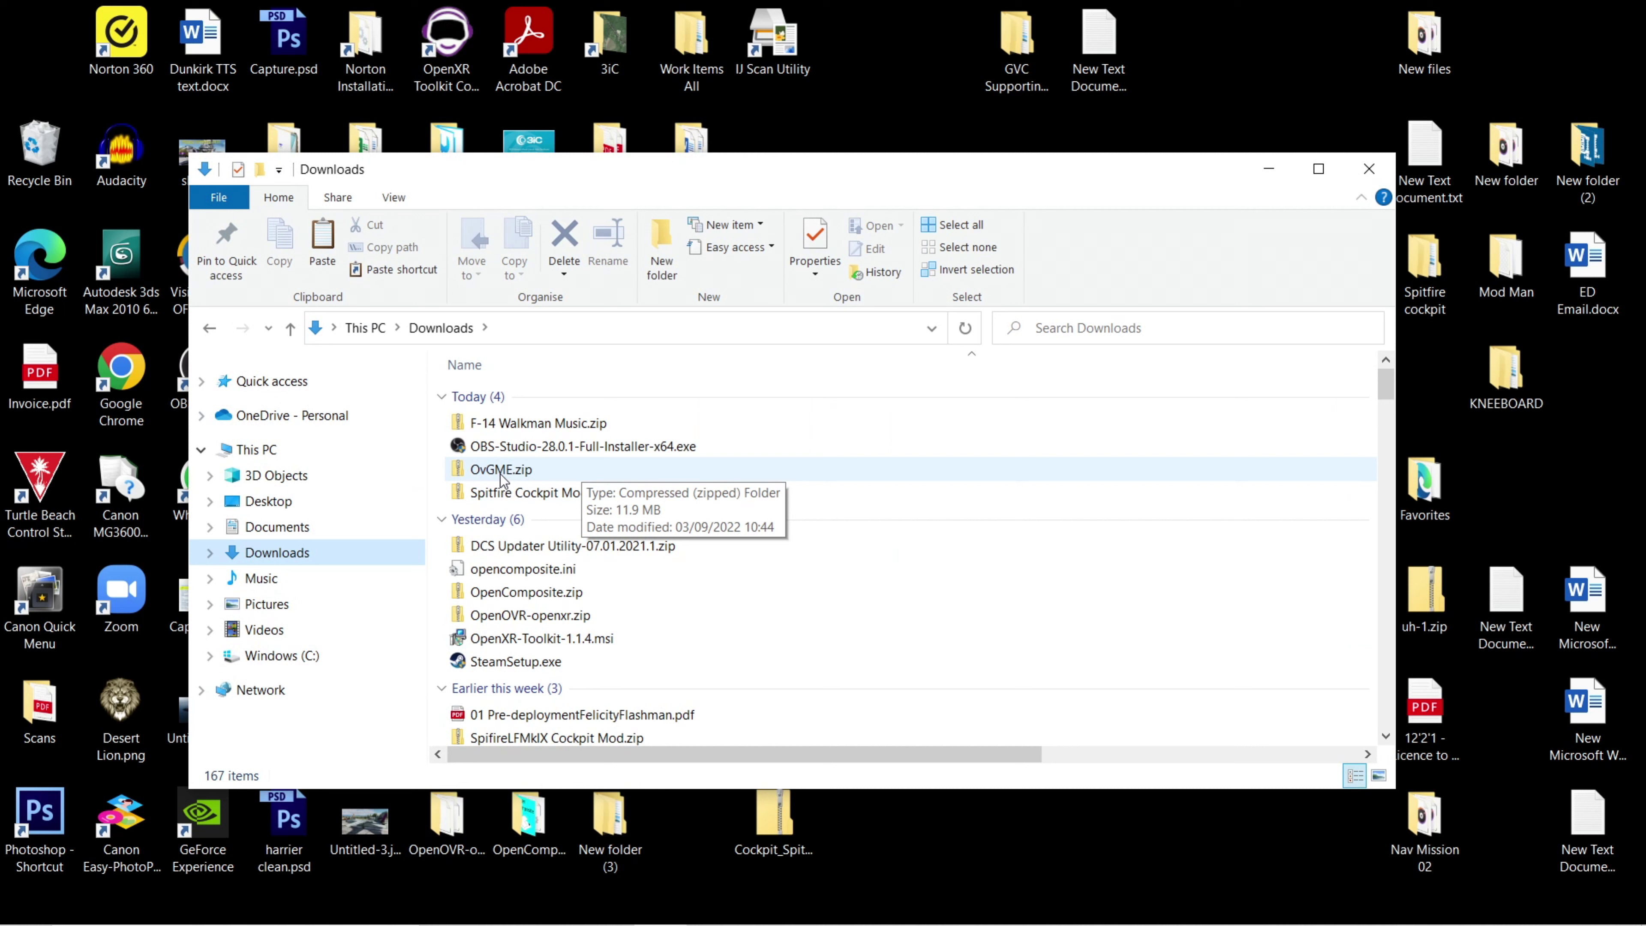
{"action": "double_click", "coordinate": [500, 470]}
Copy the OvGME folder out of the archive and paste it onto the desktop
{"action": "right_click", "coordinate": [489, 398]}
{"action": "left_click", "coordinate": [438, 502]}
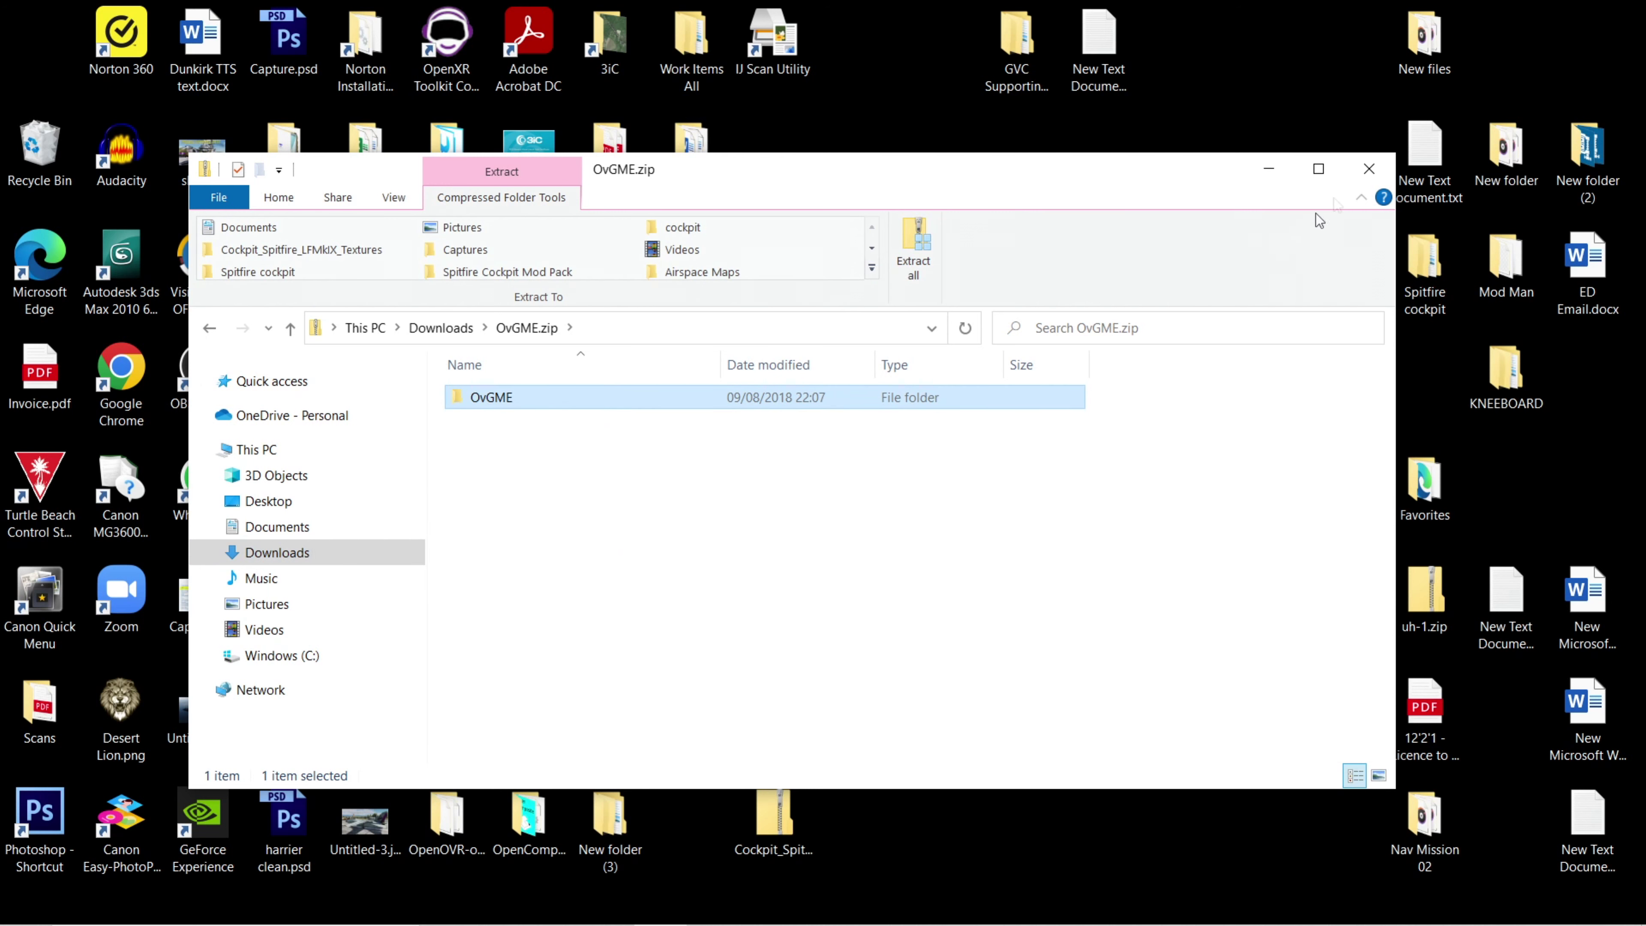
{"action": "left_click", "coordinate": [1265, 173]}
{"action": "right_click", "coordinate": [1010, 298]}
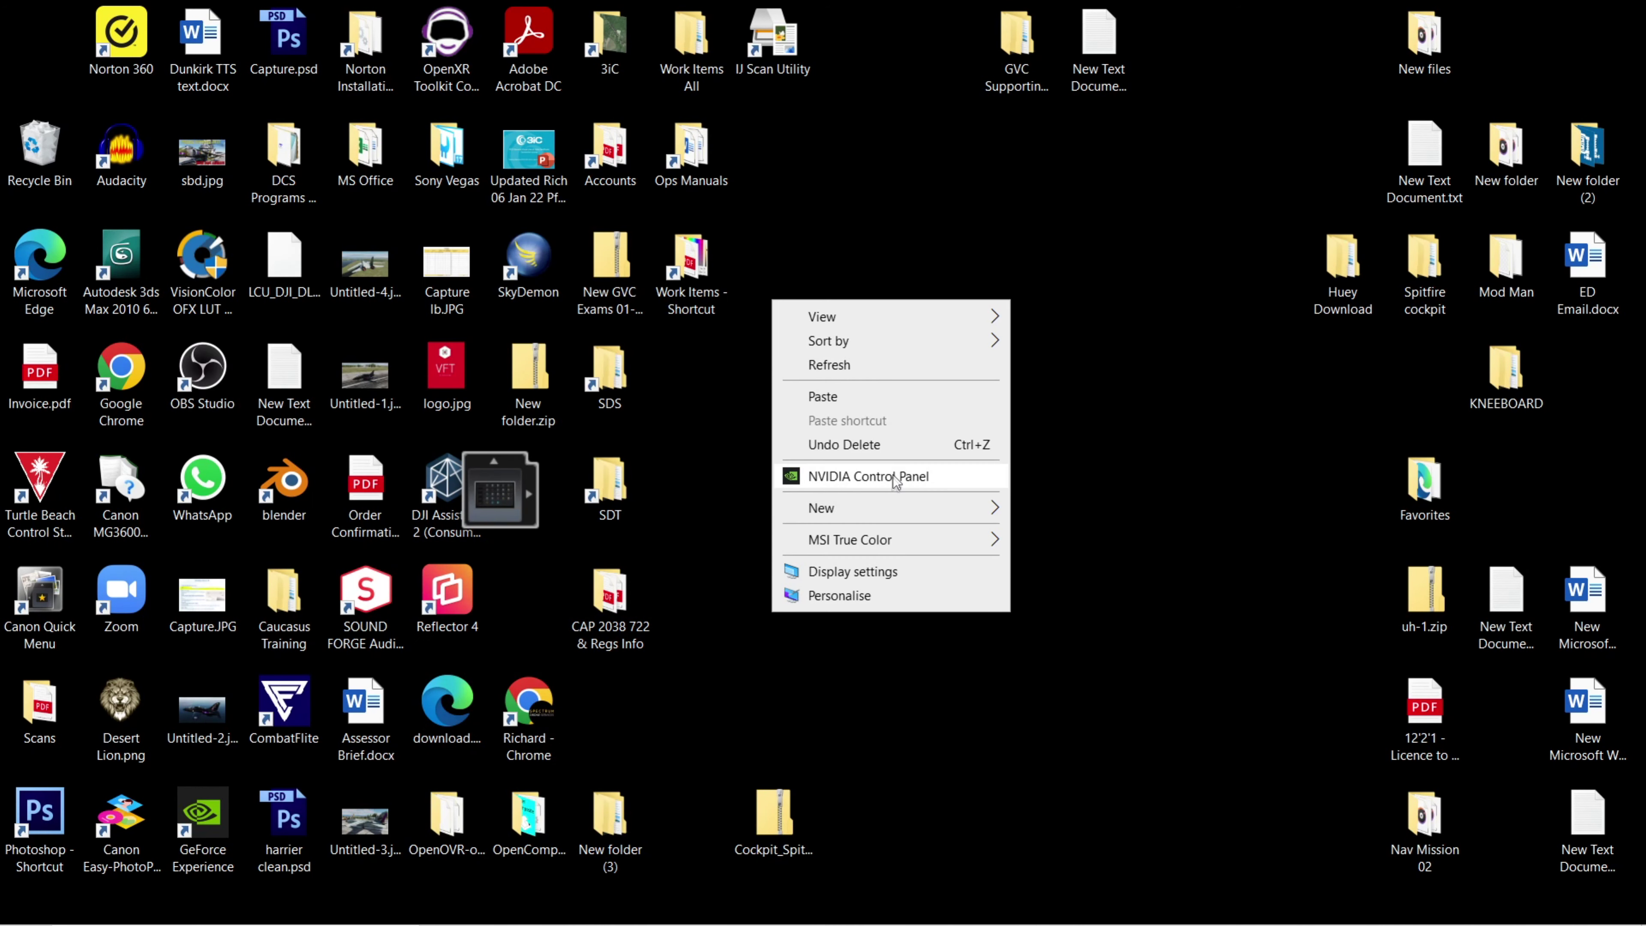
{"action": "left_click", "coordinate": [898, 394]}
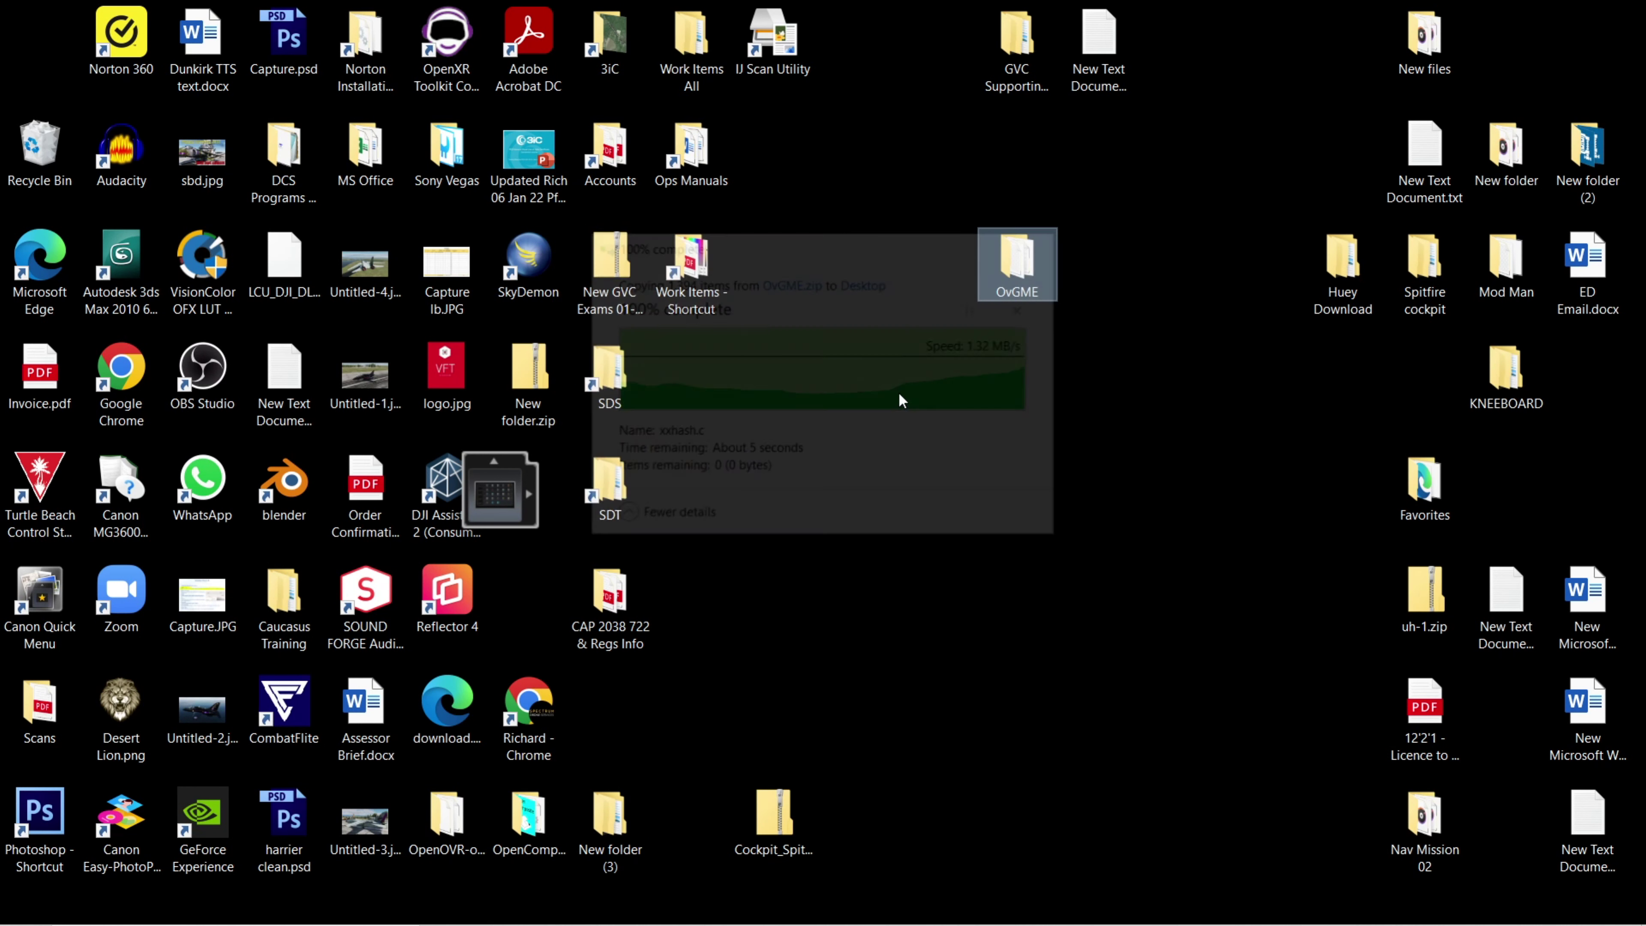
Create a shortcut to OvGME.exe inside OvGME\bin\64\rel
{"action": "double_click", "coordinate": [1026, 285]}
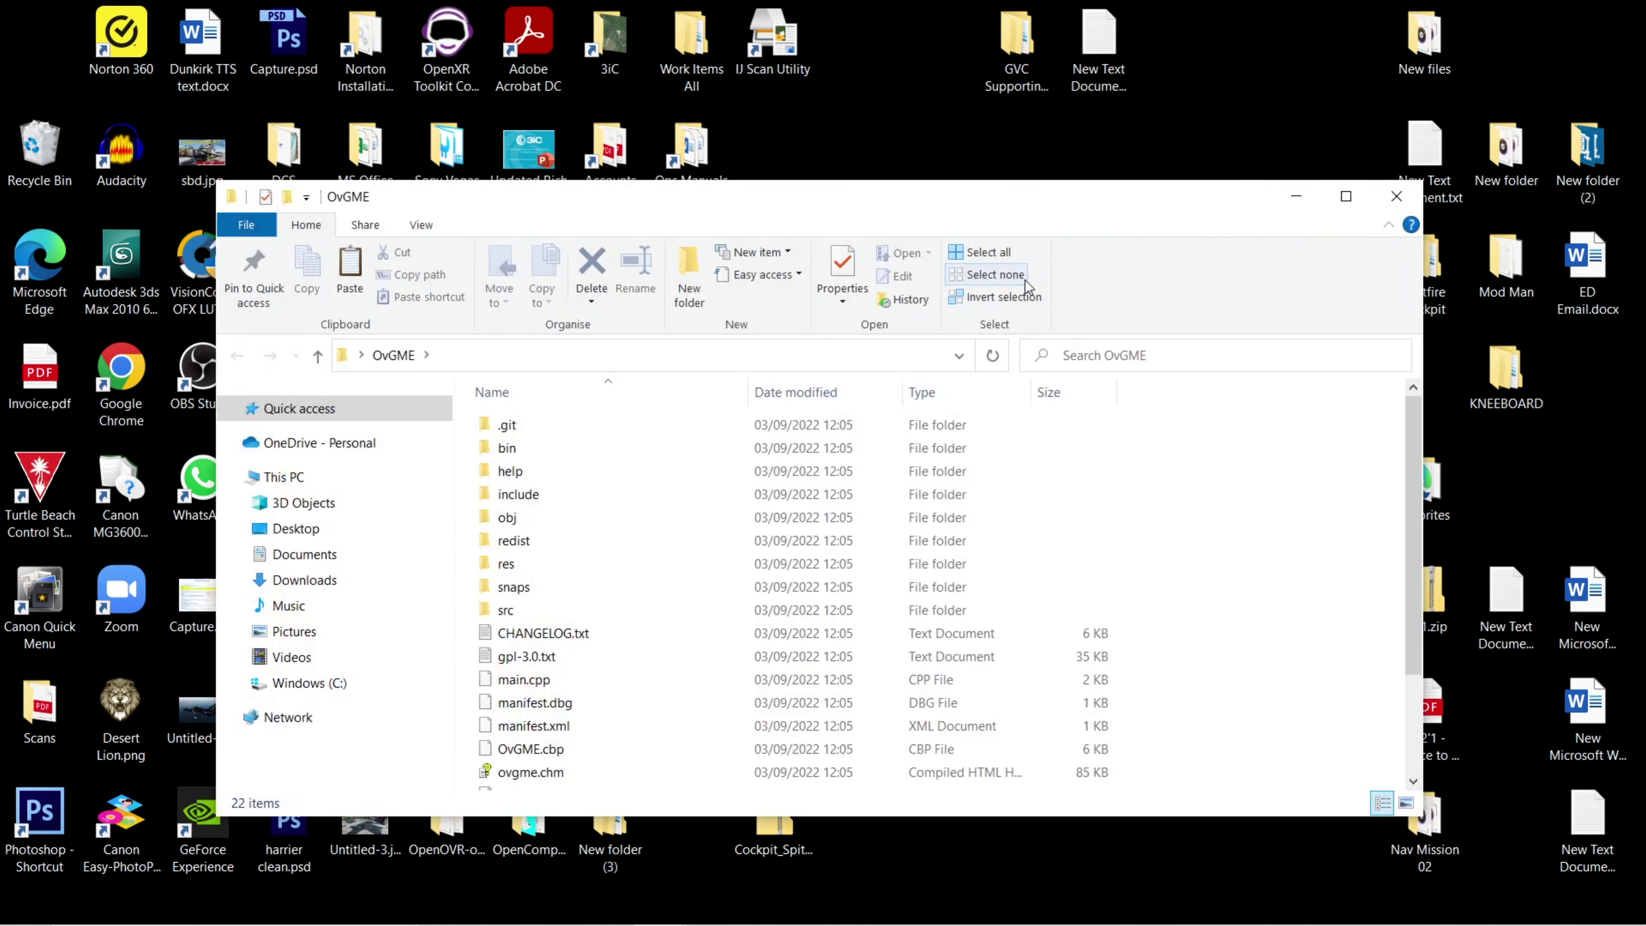
{"action": "double_click", "coordinate": [529, 458]}
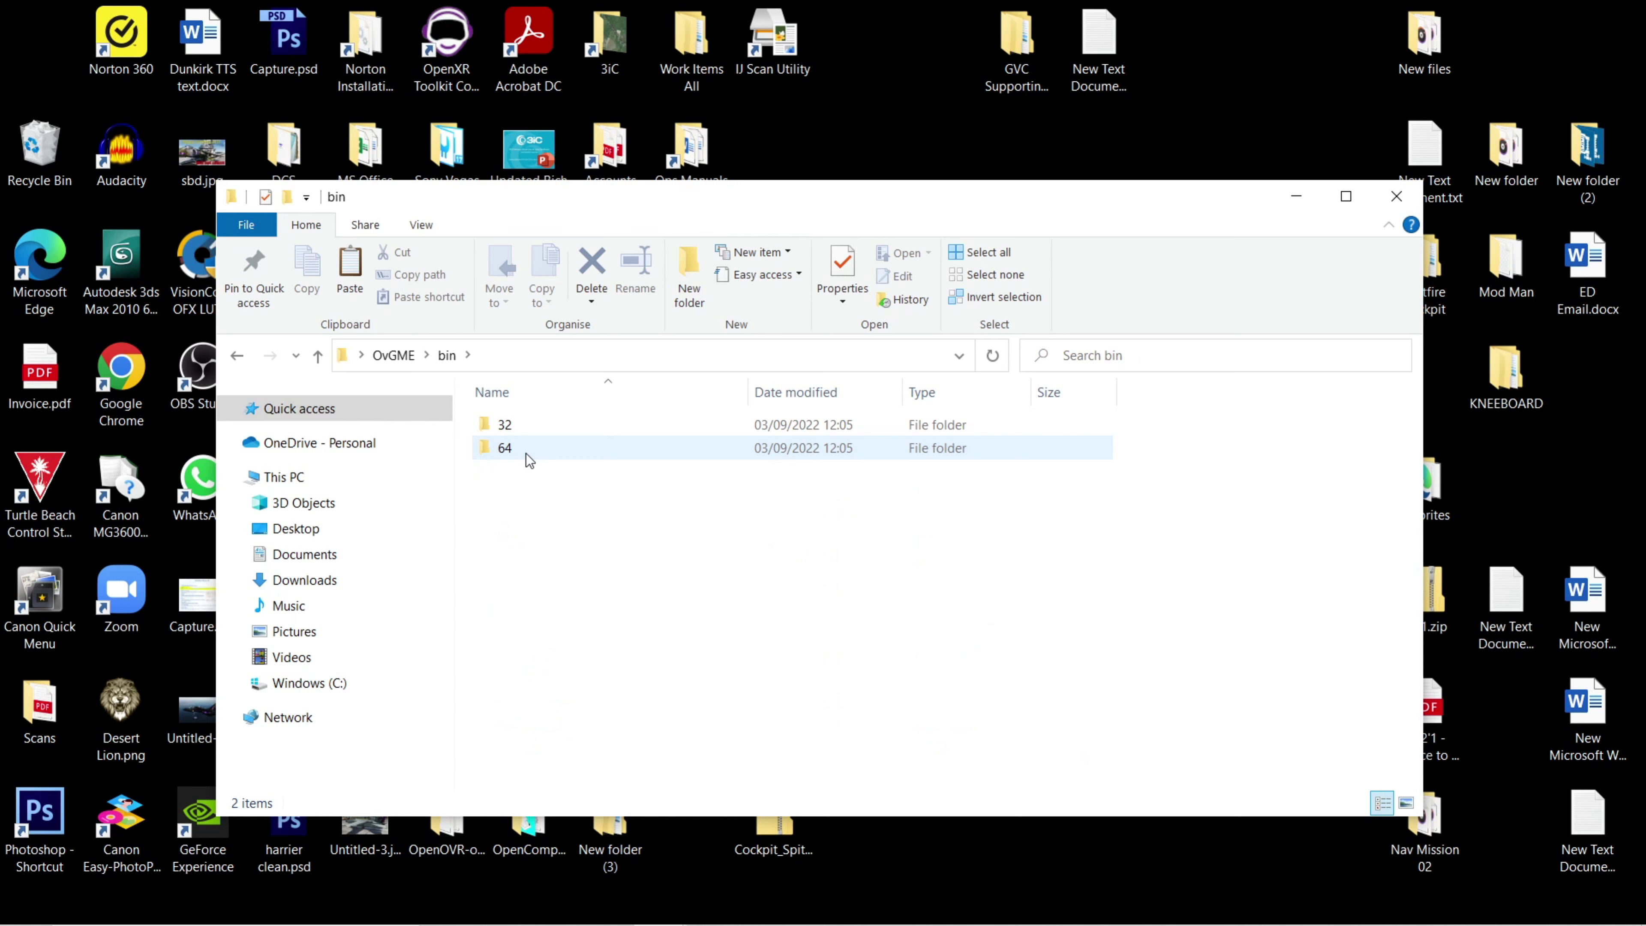
{"action": "double_click", "coordinate": [526, 449]}
{"action": "left_click", "coordinate": [594, 454]}
{"action": "double_click", "coordinate": [593, 453]}
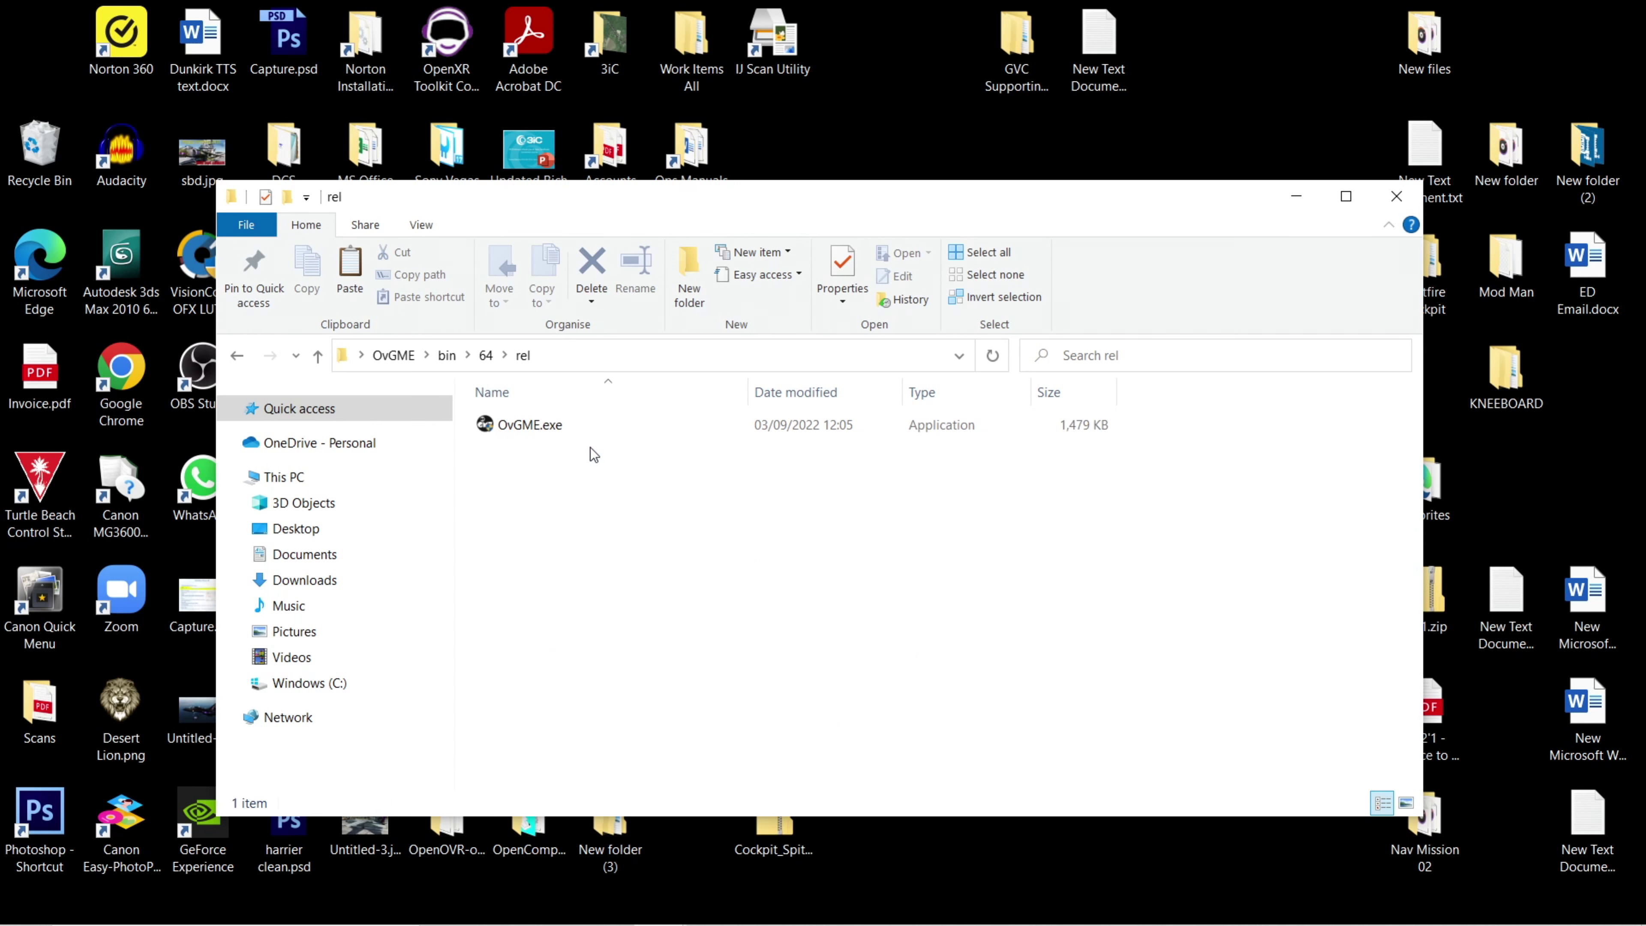
{"action": "right_click", "coordinate": [537, 432]}
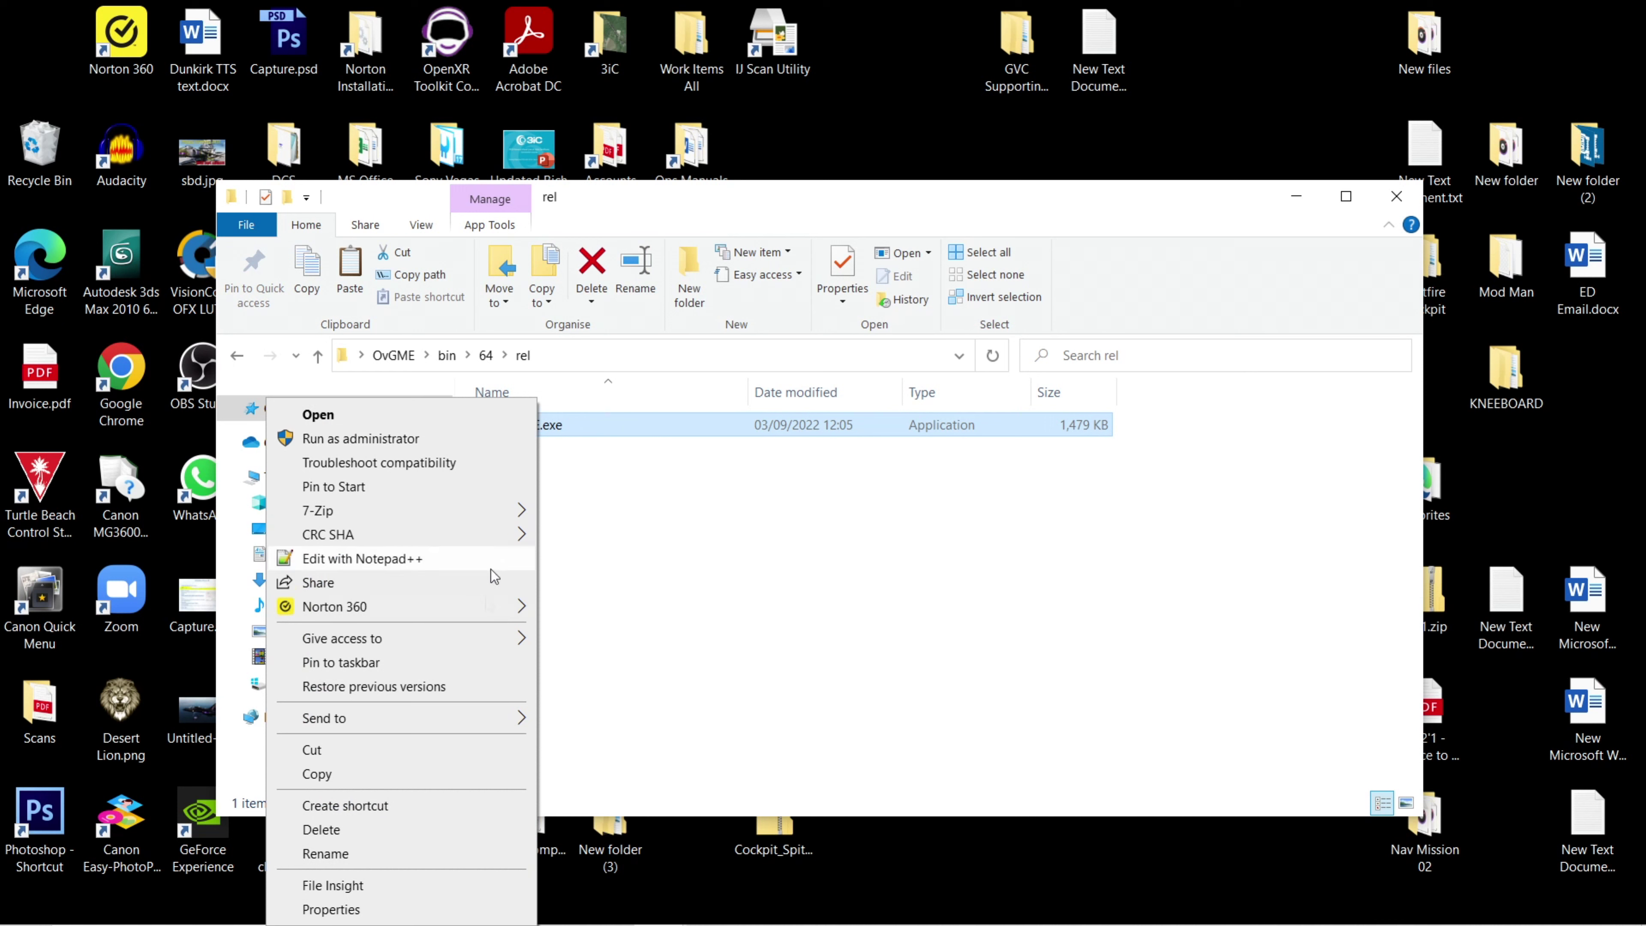
{"action": "left_click", "coordinate": [446, 807]}
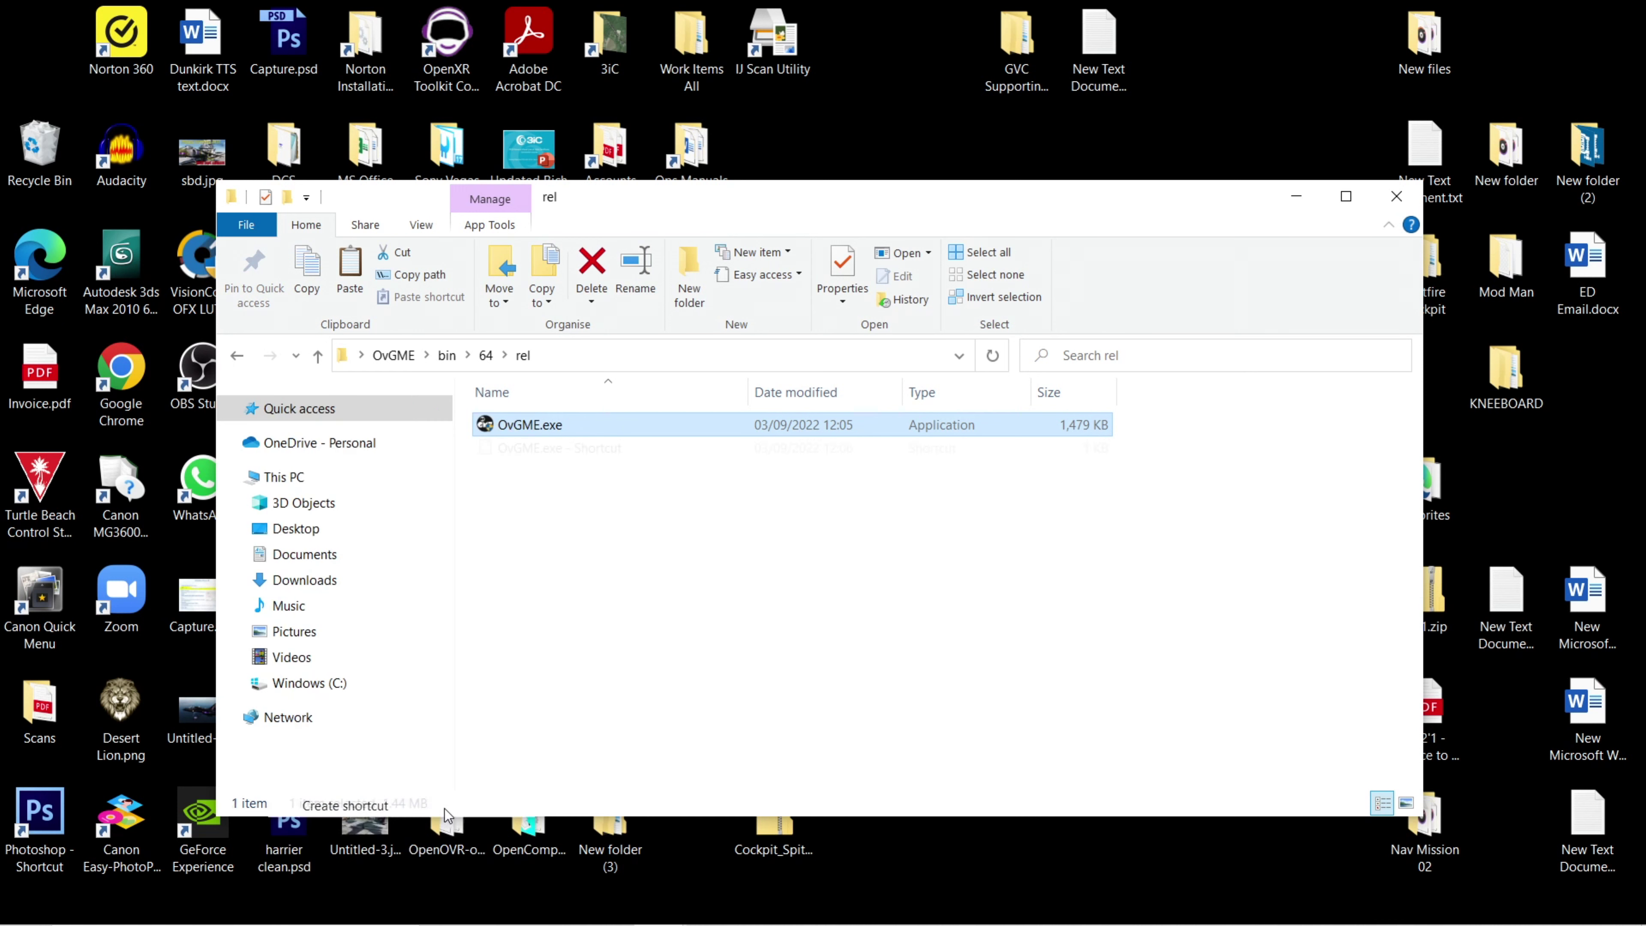
Move the OvGME.exe shortcut onto the desktop below the OvGME folder and close Explorer
{"action": "left_click", "coordinate": [556, 451]}
{"action": "left_click_drag", "start_coordinate": [556, 450], "coordinate": [949, 126]}
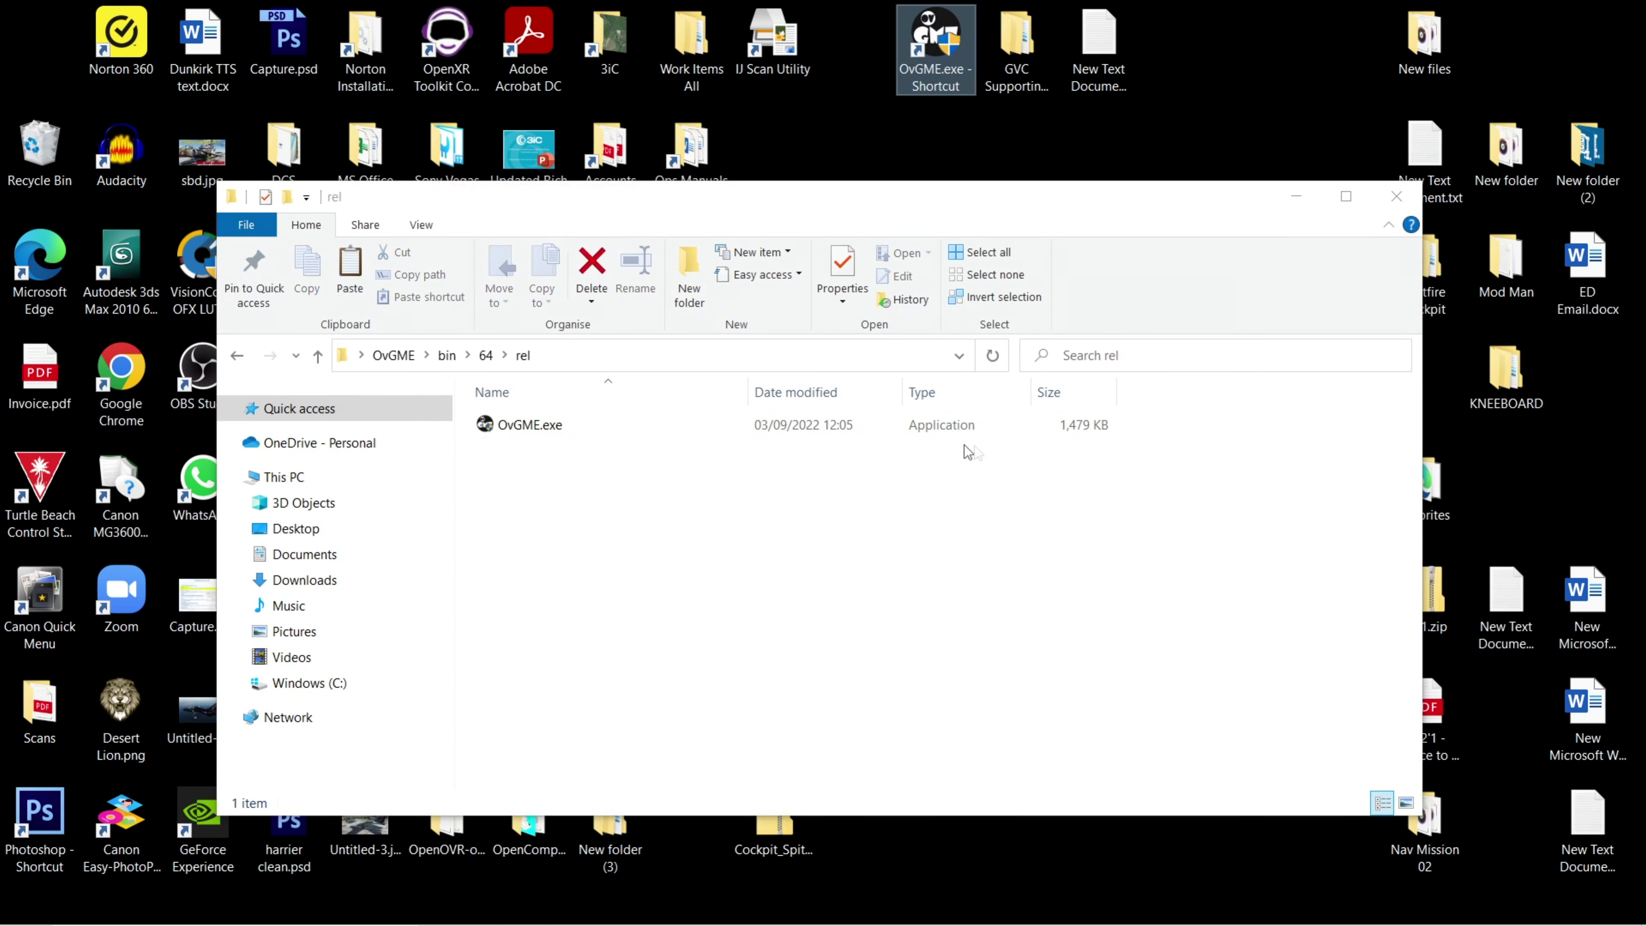
{"action": "left_click", "coordinate": [1393, 197]}
{"action": "left_click_drag", "start_coordinate": [926, 90], "coordinate": [1027, 375]}
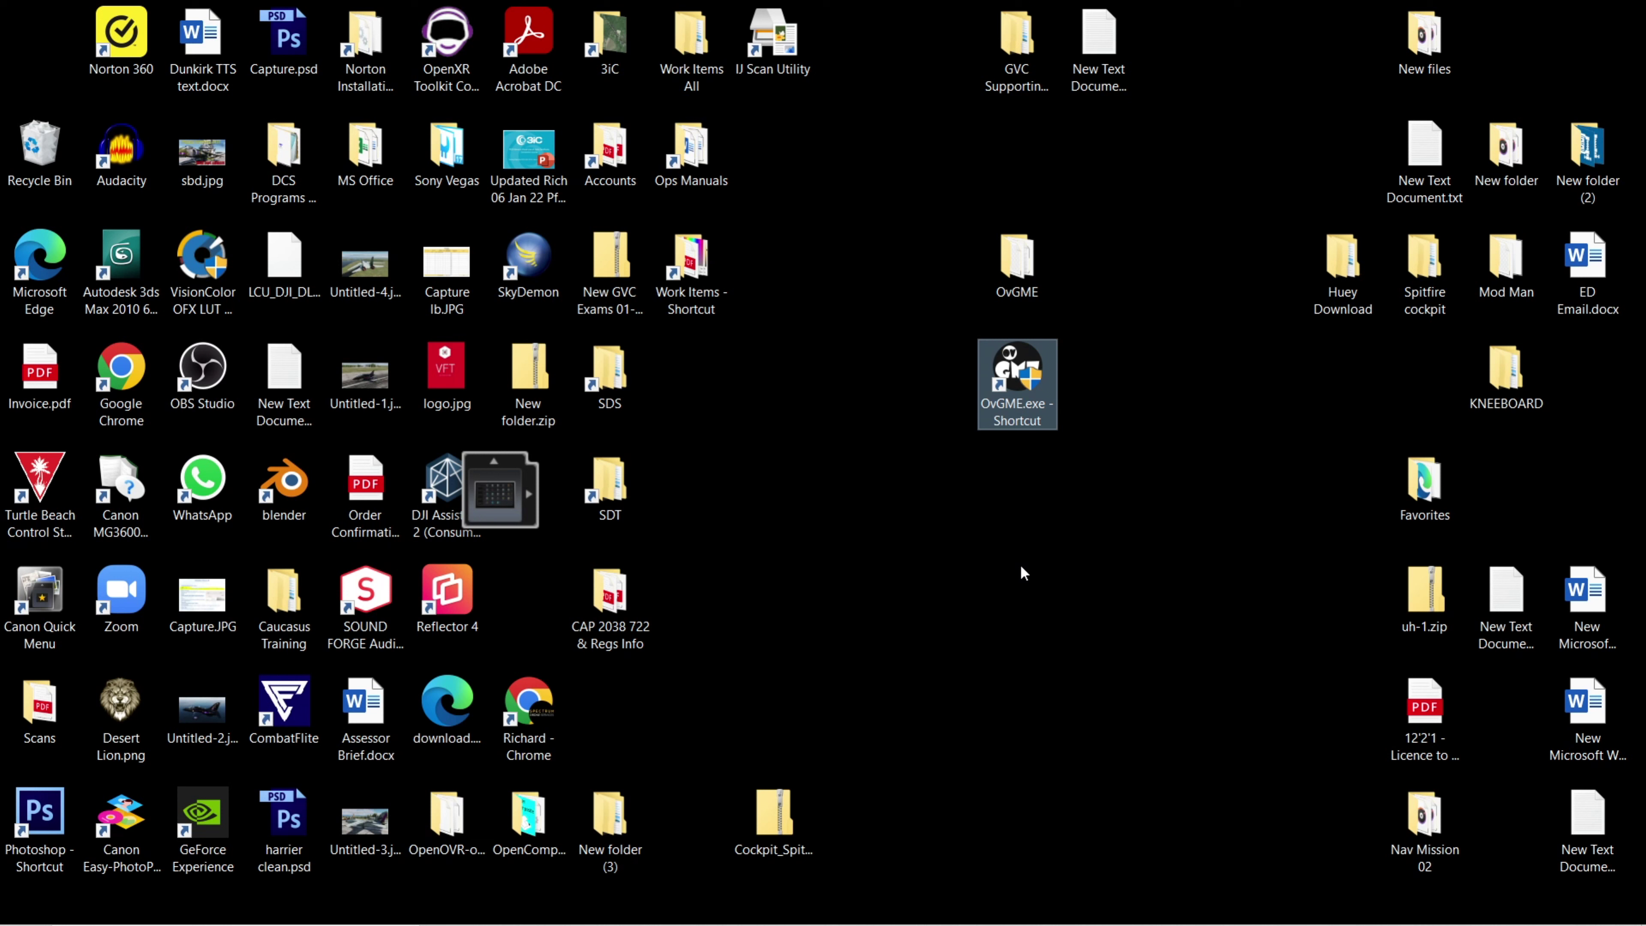
Create a desktop folder named 'MOD Folder' and line it up below the OvGME shortcut
{"action": "right_click", "coordinate": [1038, 502]}
{"action": "mouse_move", "coordinate": [981, 712]}
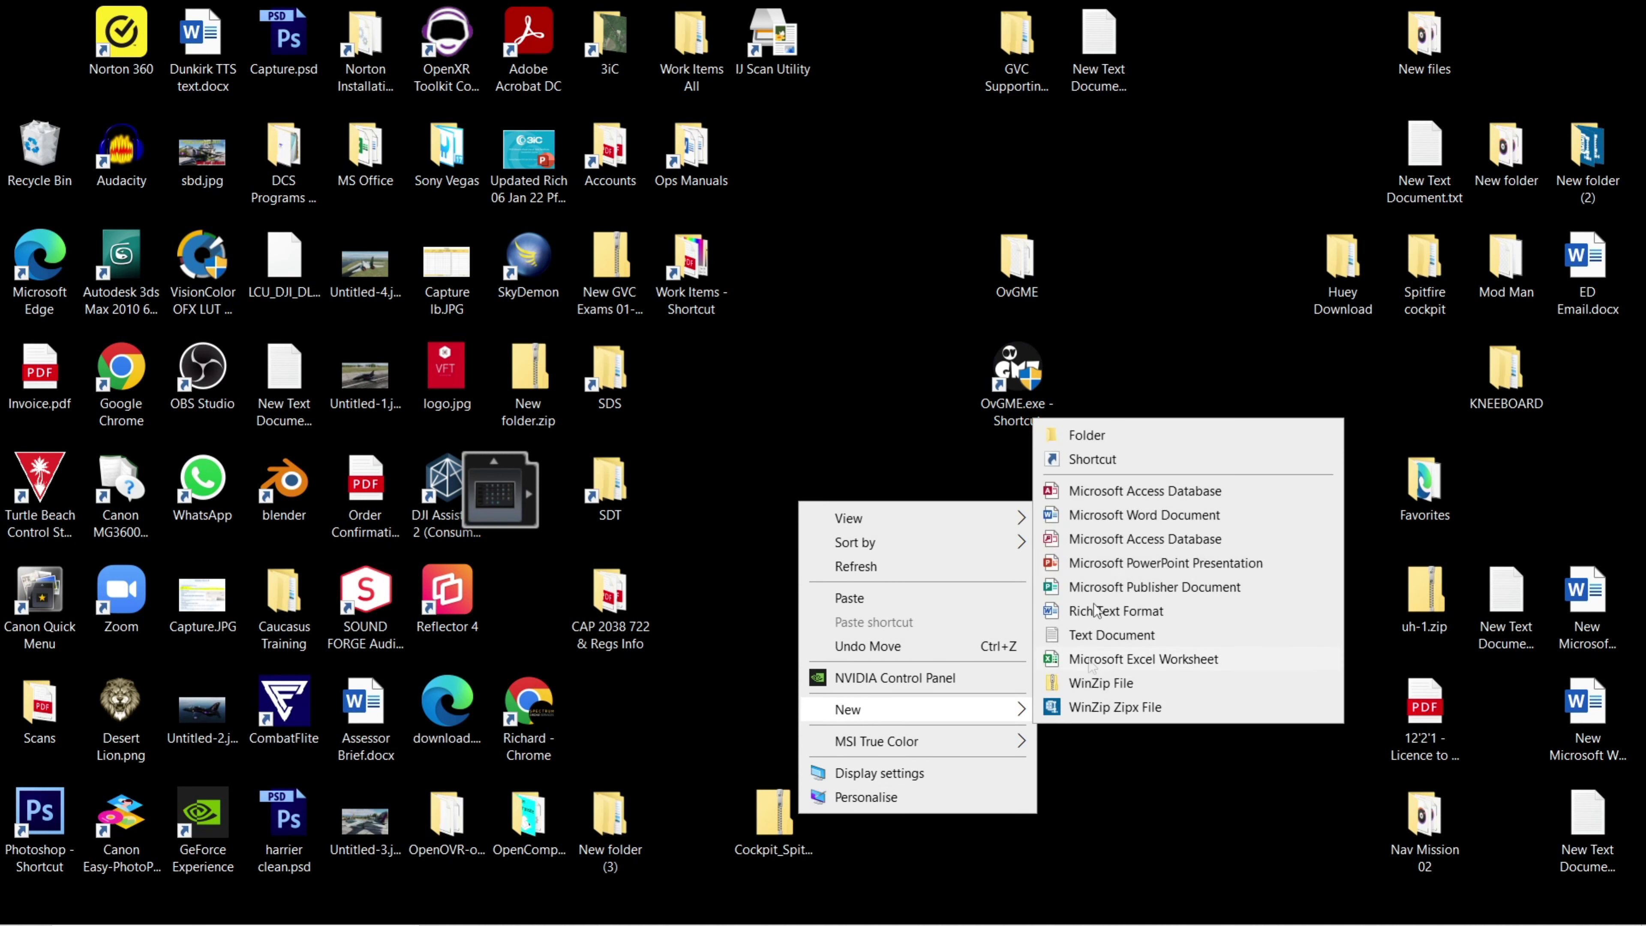
{"action": "left_click", "coordinate": [1094, 434]}
{"action": "type", "text": "MOD Folder"}
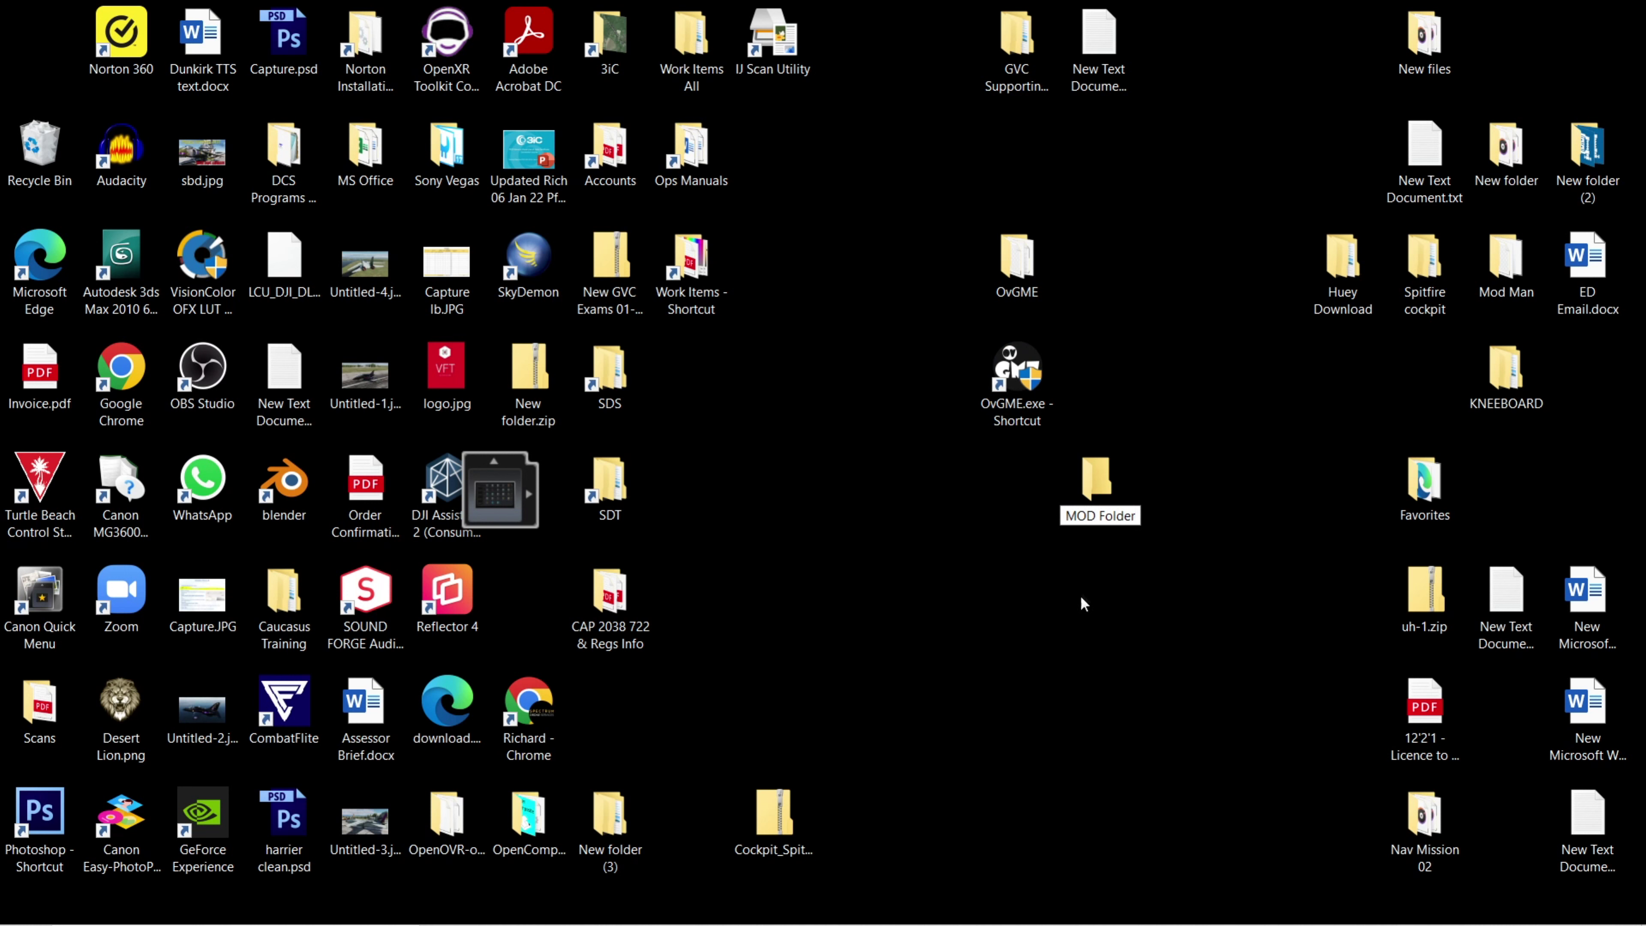
{"action": "left_click_drag", "start_coordinate": [1097, 470], "coordinate": [1030, 481]}
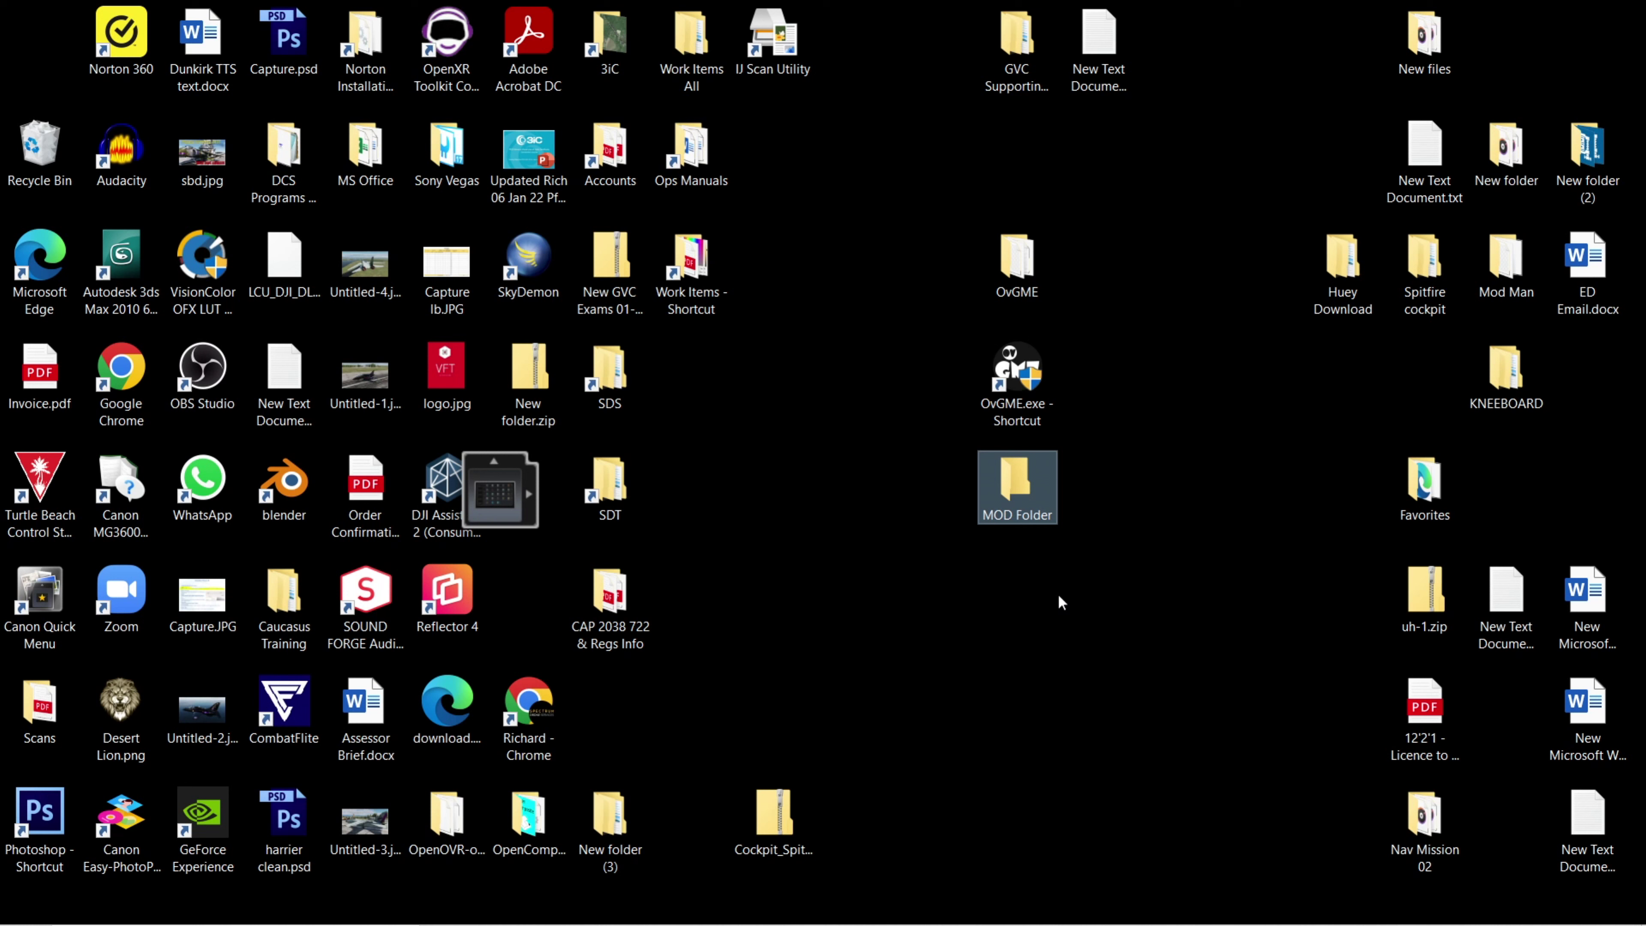
Add a second new desktop folder named 'MOD ORG' under MOD Folder
{"action": "right_click", "coordinate": [1020, 589]}
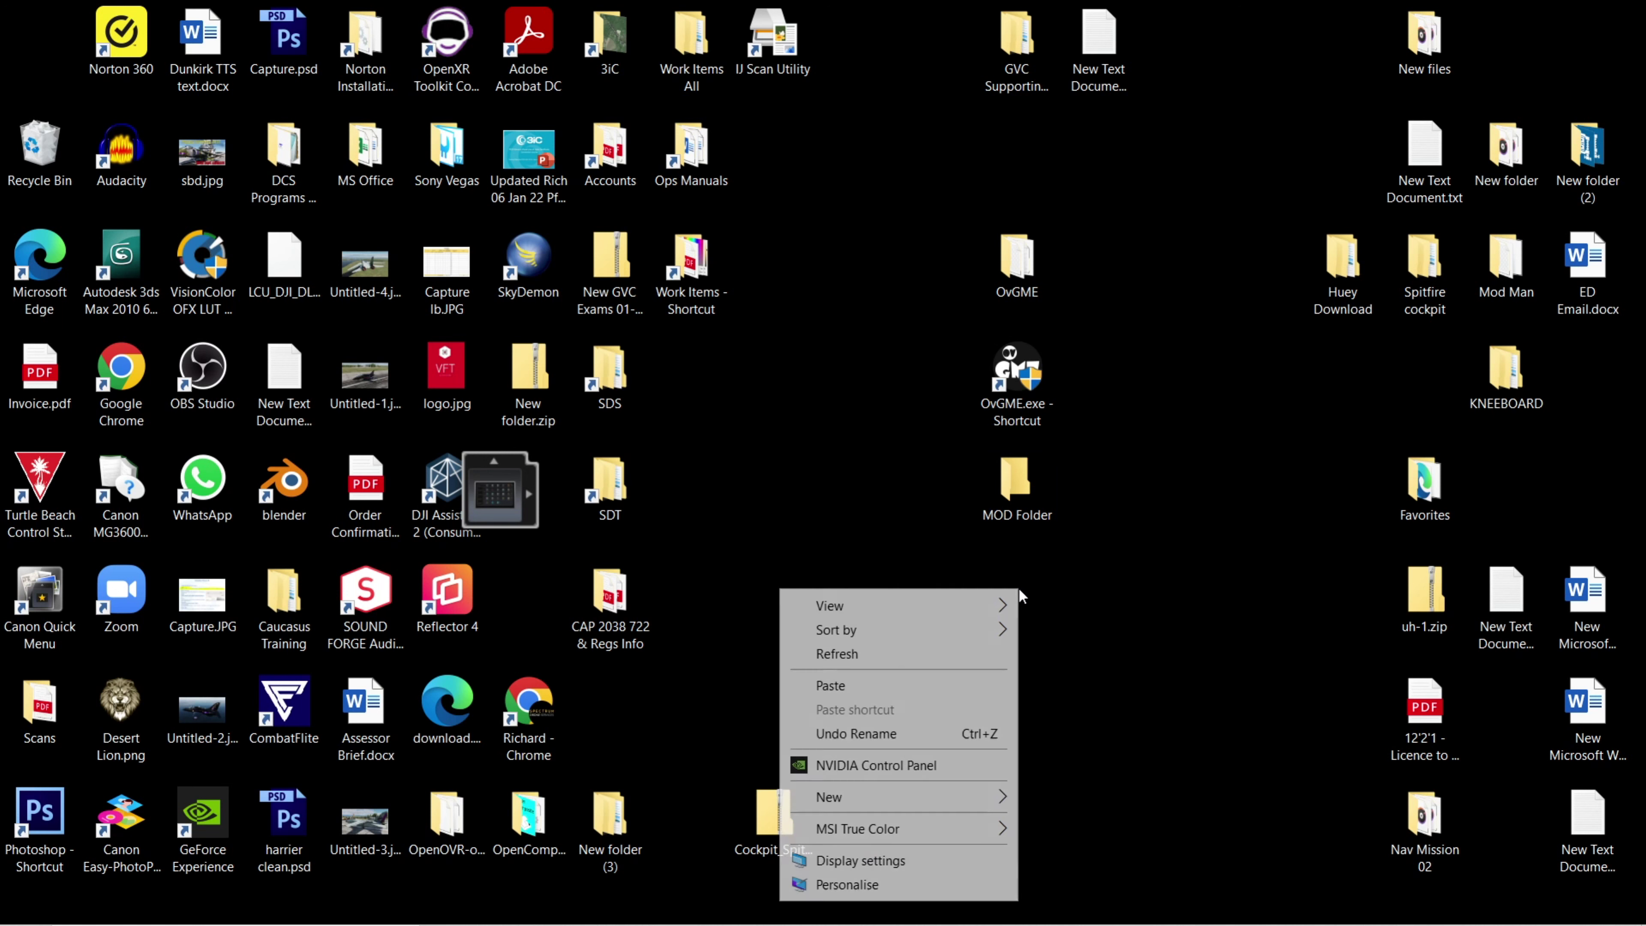
{"action": "mouse_move", "coordinate": [982, 796]}
{"action": "left_click", "coordinate": [1105, 523]}
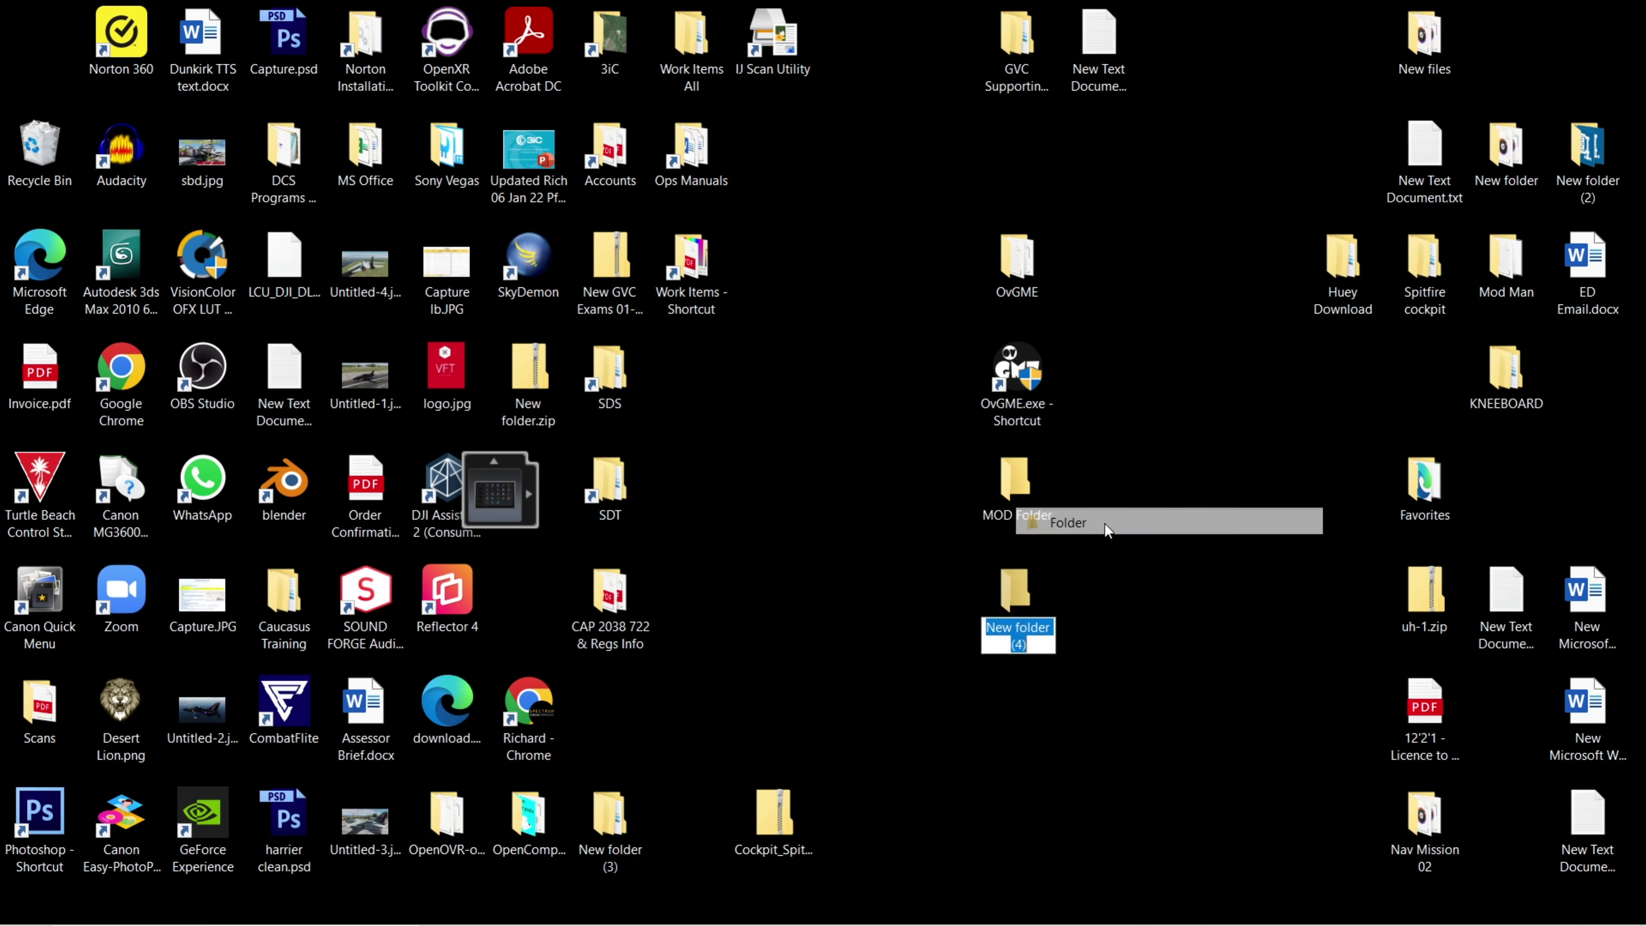
{"action": "type", "text": "MO"}
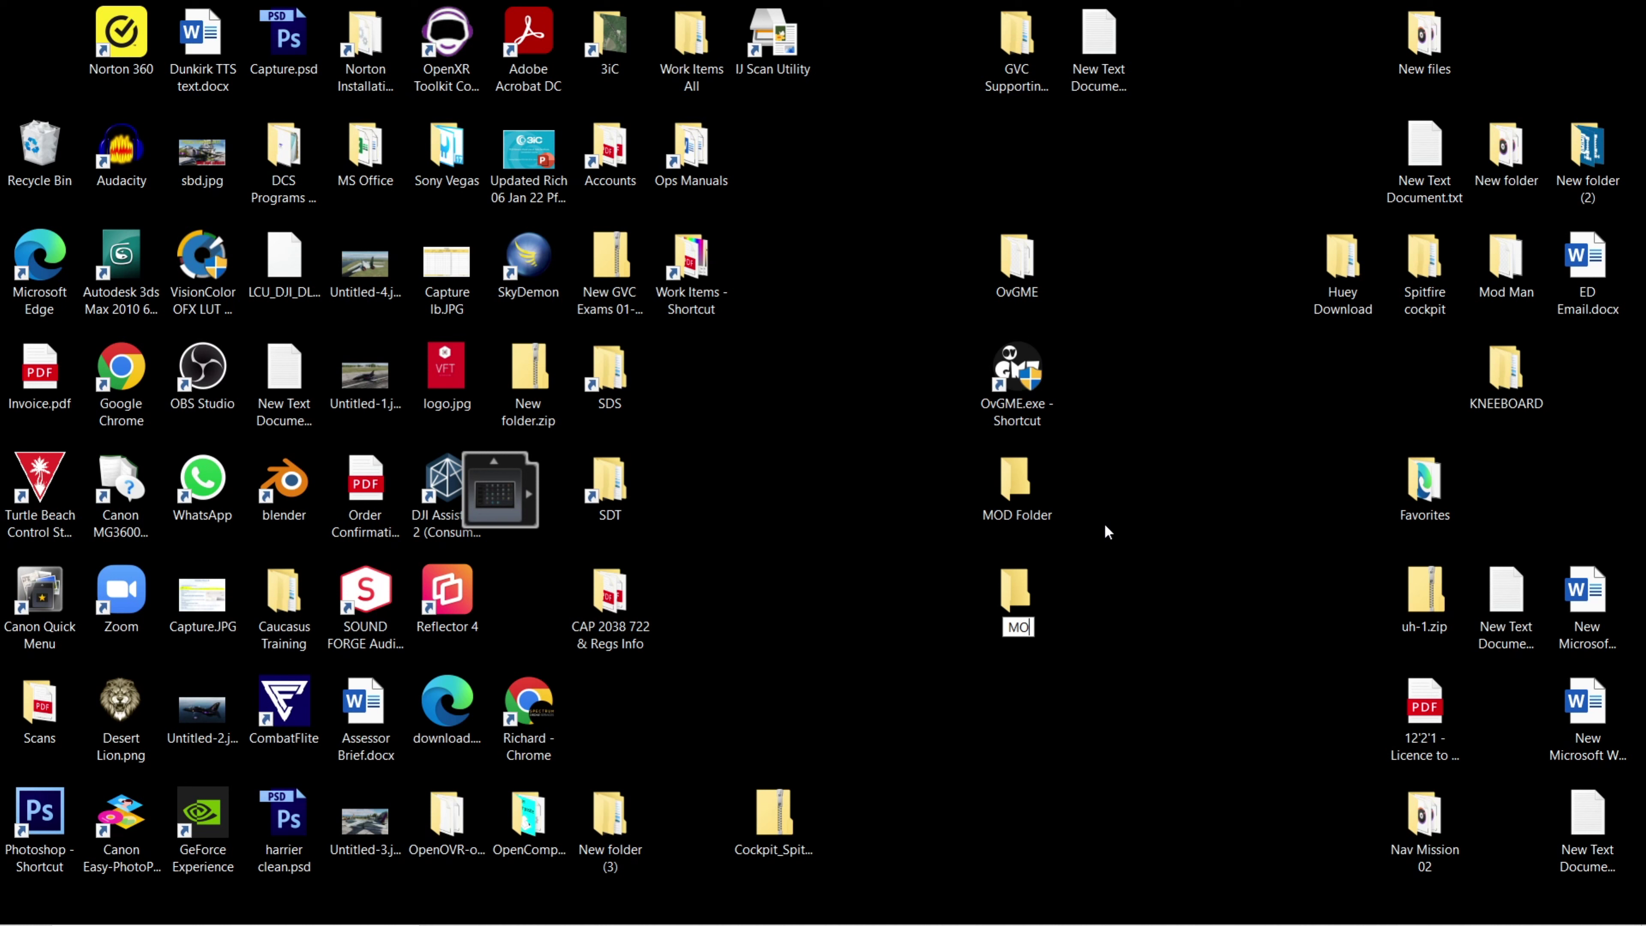
{"action": "type", "text": "D ORG"}
{"action": "key", "text": "Return"}
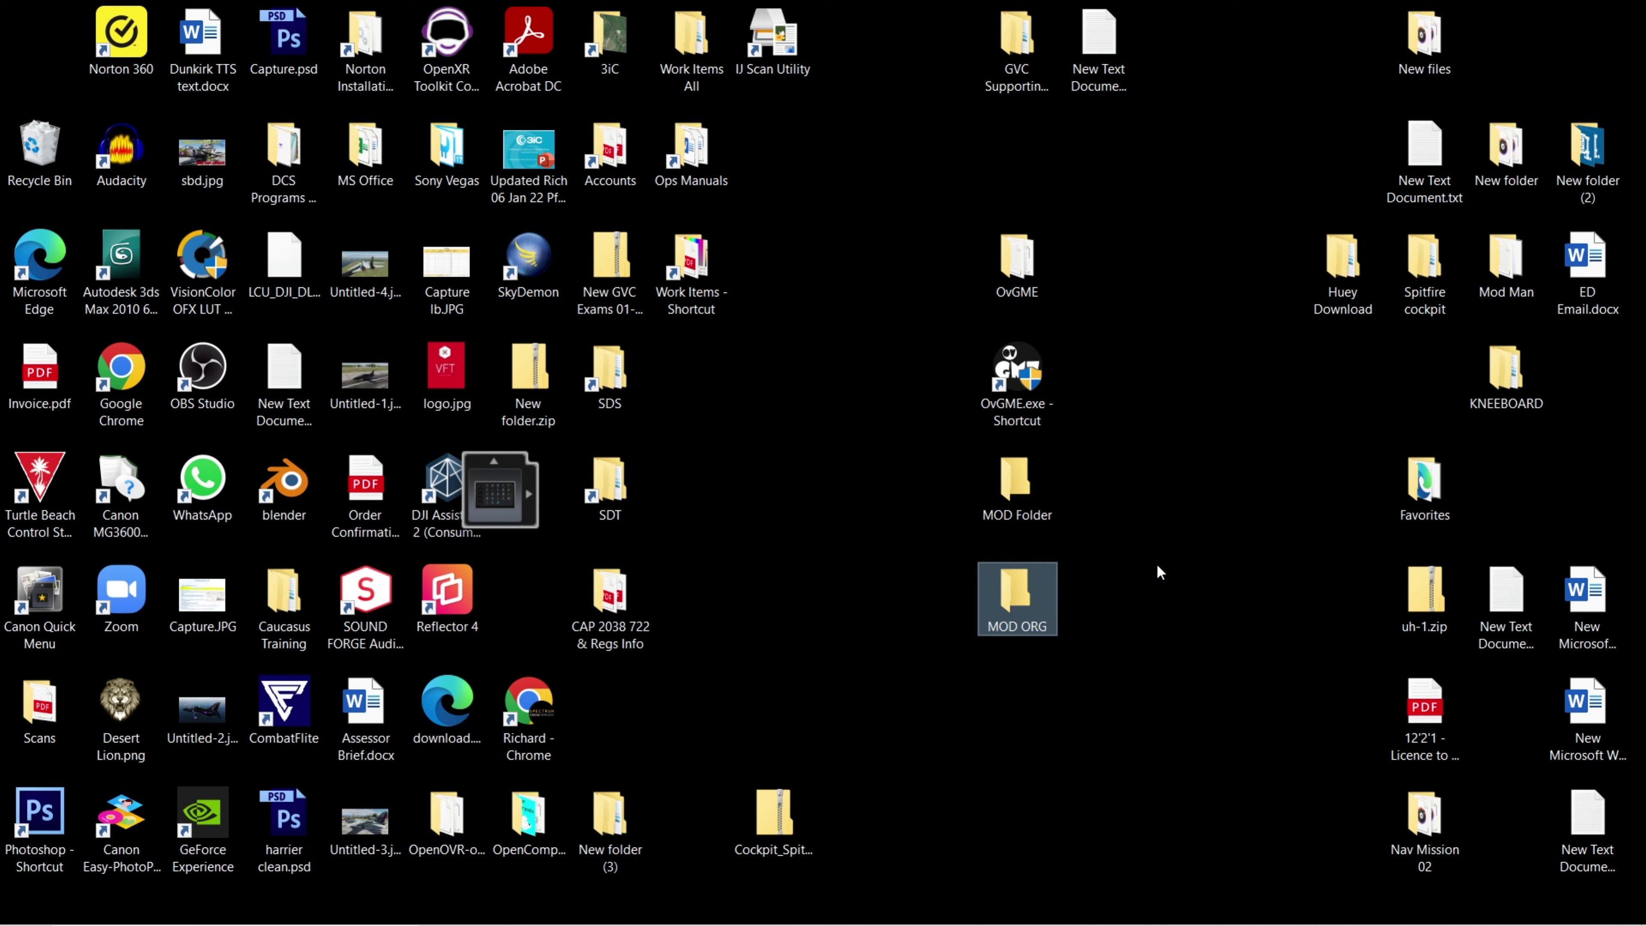
Run the OvGME shortcut as administrator, allowing it past the SmartScreen warning
{"action": "left_click", "coordinate": [1020, 392]}
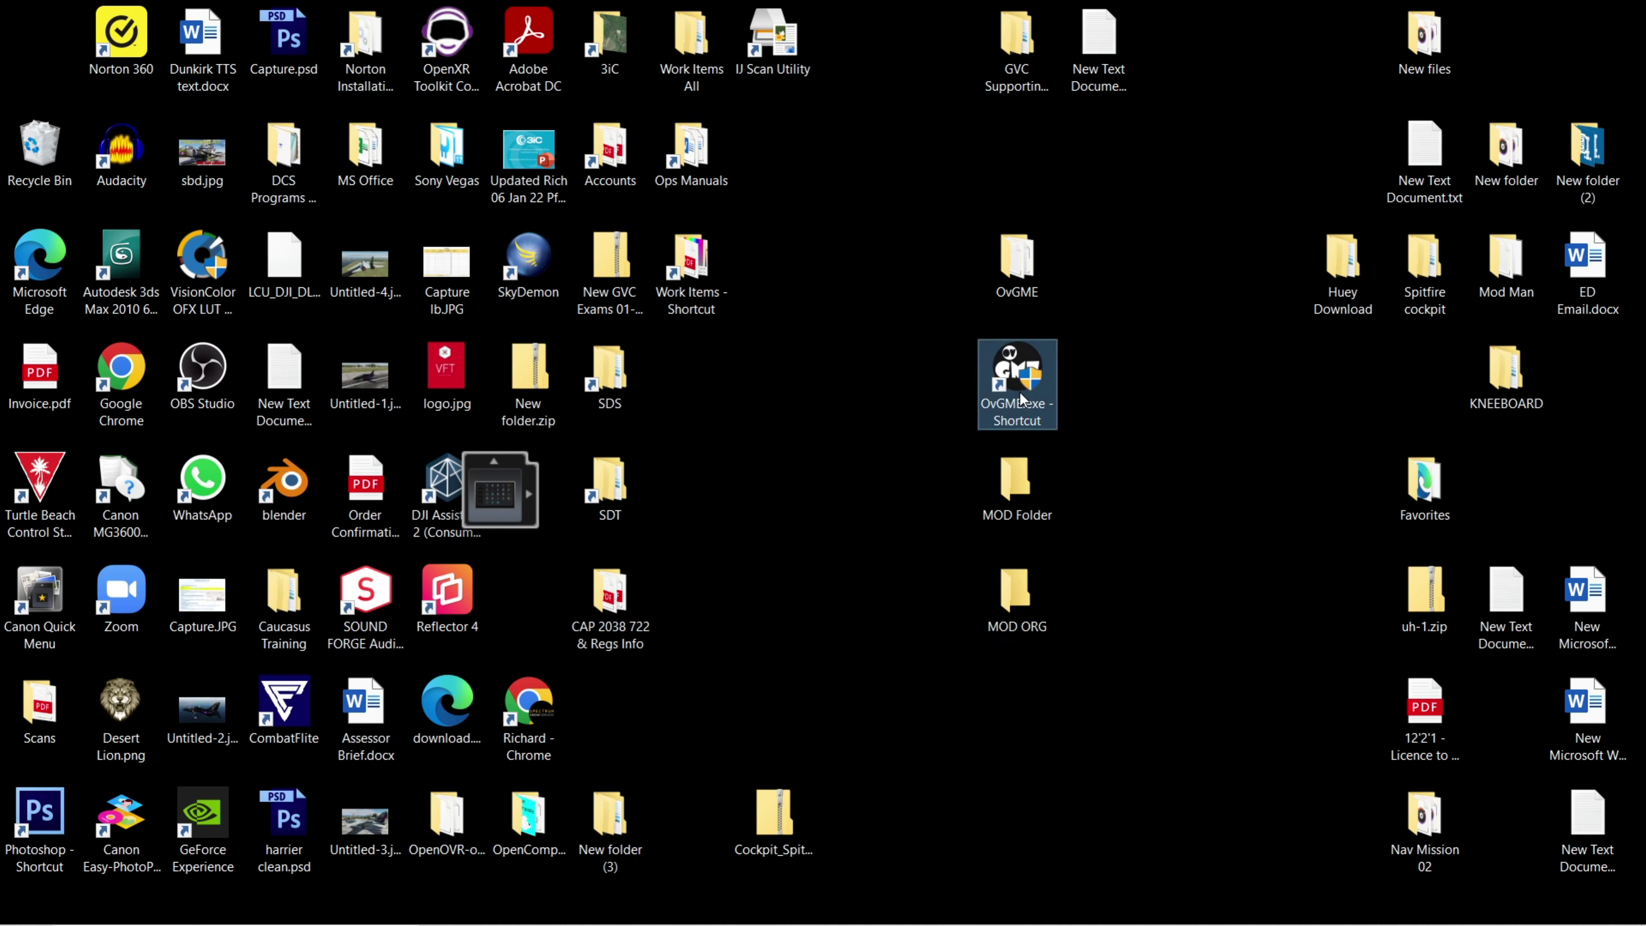
{"action": "right_click", "coordinate": [1020, 392]}
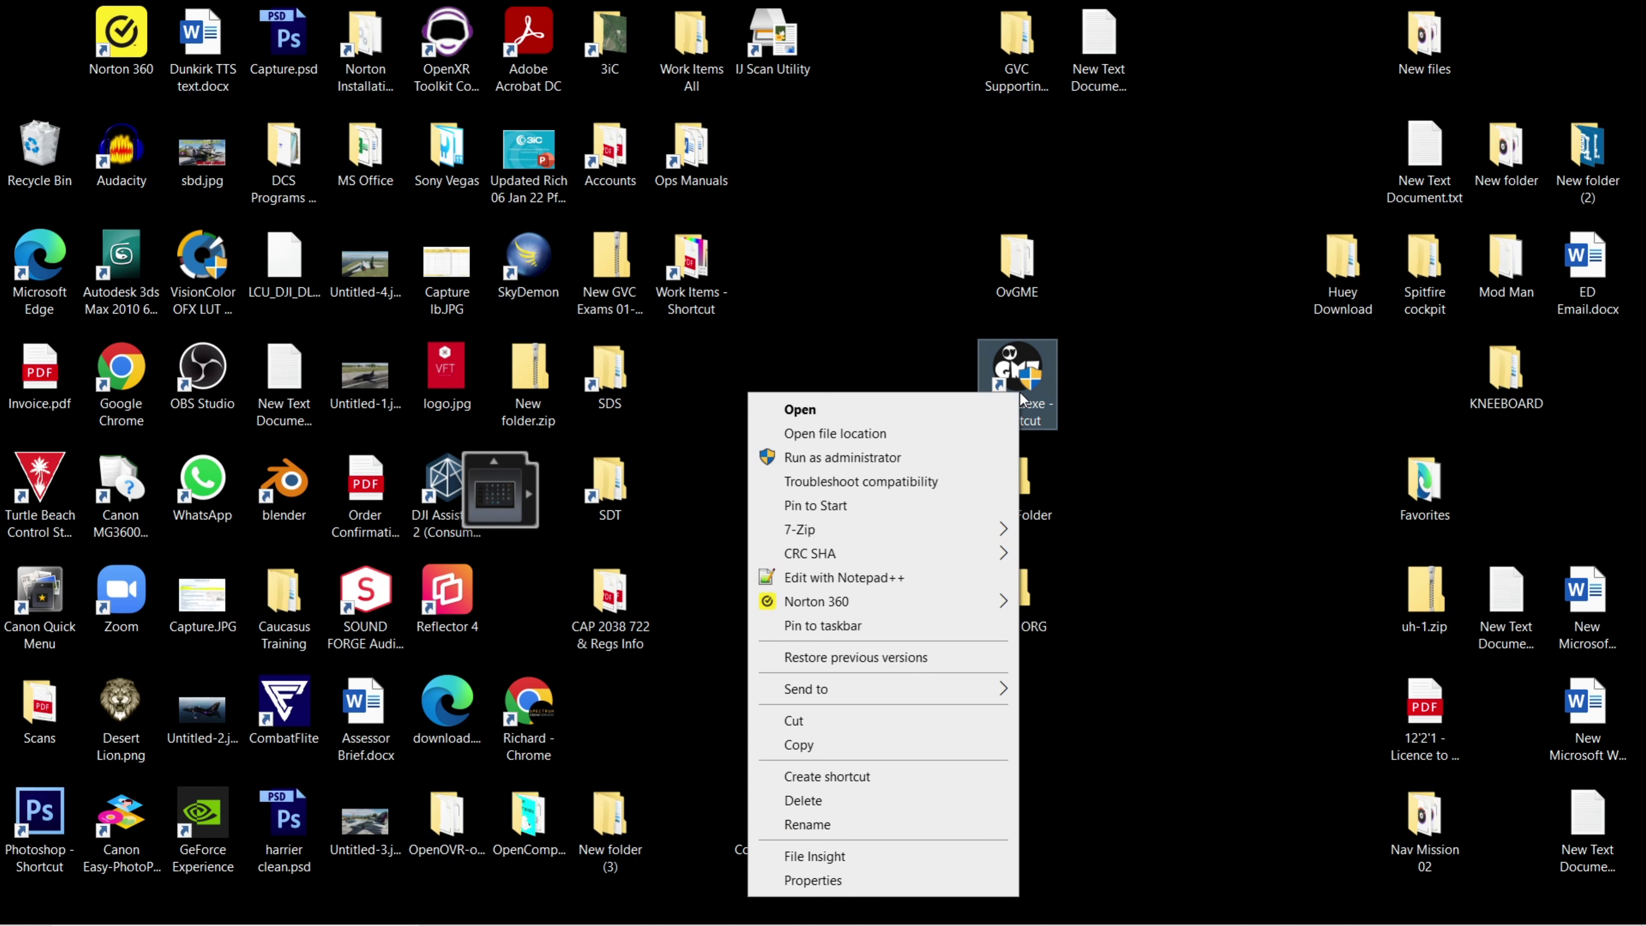
{"action": "left_click", "coordinate": [954, 459]}
{"action": "left_click", "coordinate": [921, 655]}
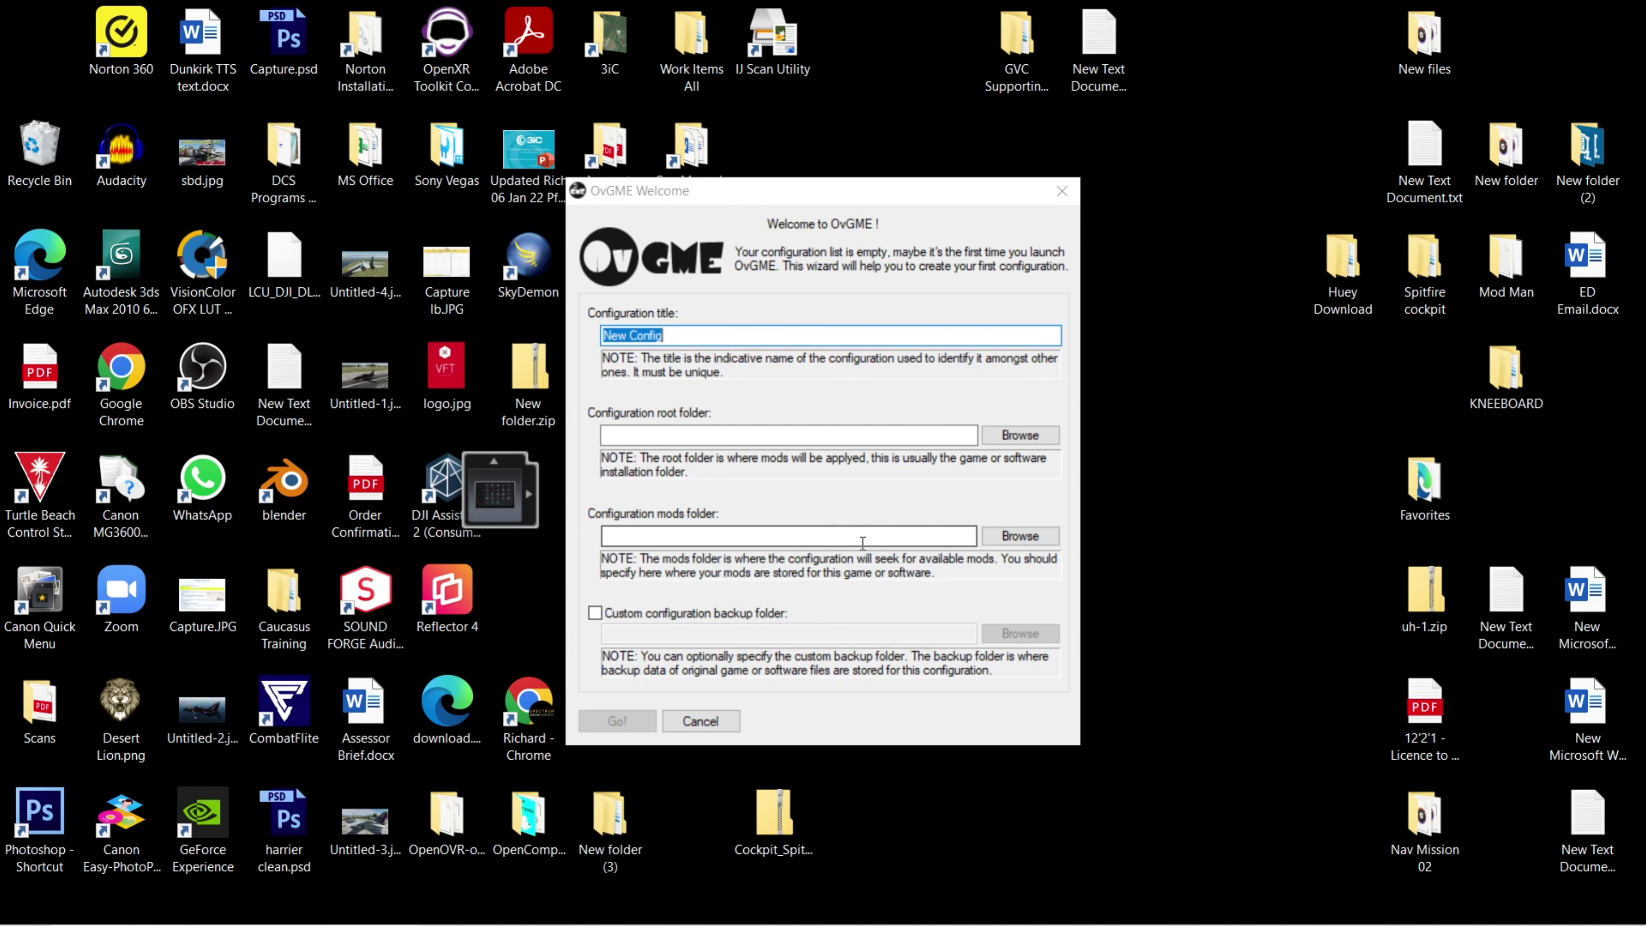
Replace the 'New Config' configuration title with 'DCS Mods'
{"action": "left_click", "coordinate": [723, 332]}
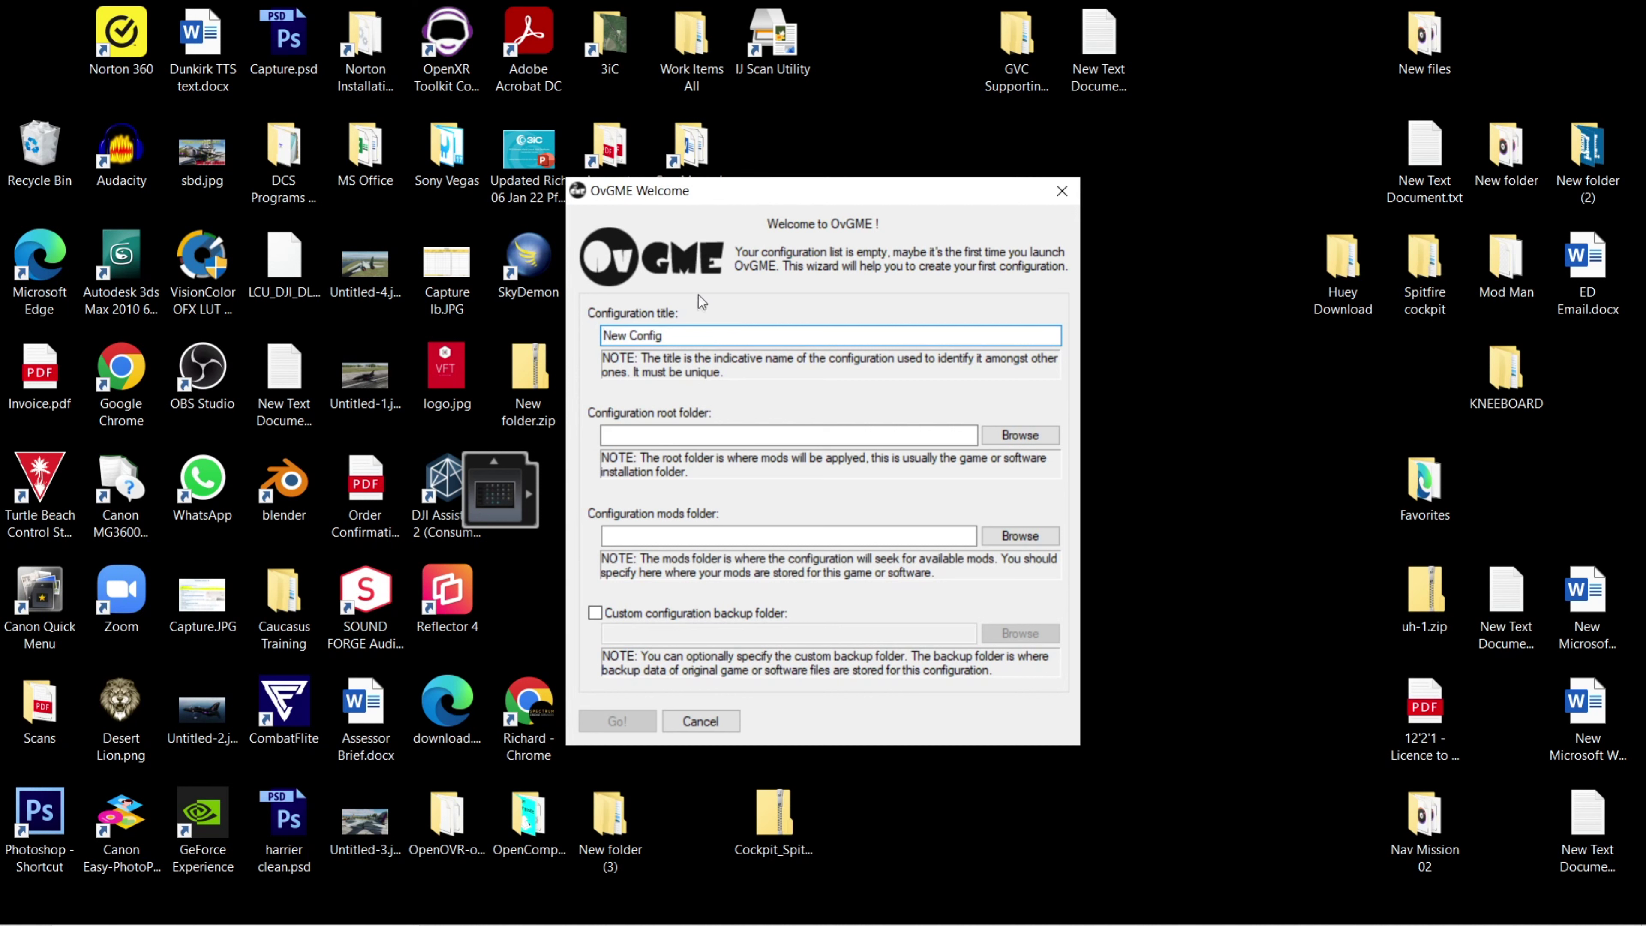
{"action": "key", "text": "BackSpace"}
{"action": "key", "text": "BackSpace"}
{"action": "key", "text": "BackSpace"}
{"action": "key", "text": "BackSpace"}
{"action": "key", "text": "BackSpace"}
{"action": "key", "text": "BackSpace"}
{"action": "key", "text": "BackSpace"}
{"action": "key", "text": "BackSpace"}
{"action": "key", "text": "BackSpace"}
{"action": "key", "text": "BackSpace"}
{"action": "type", "text": "DCS Mods"}
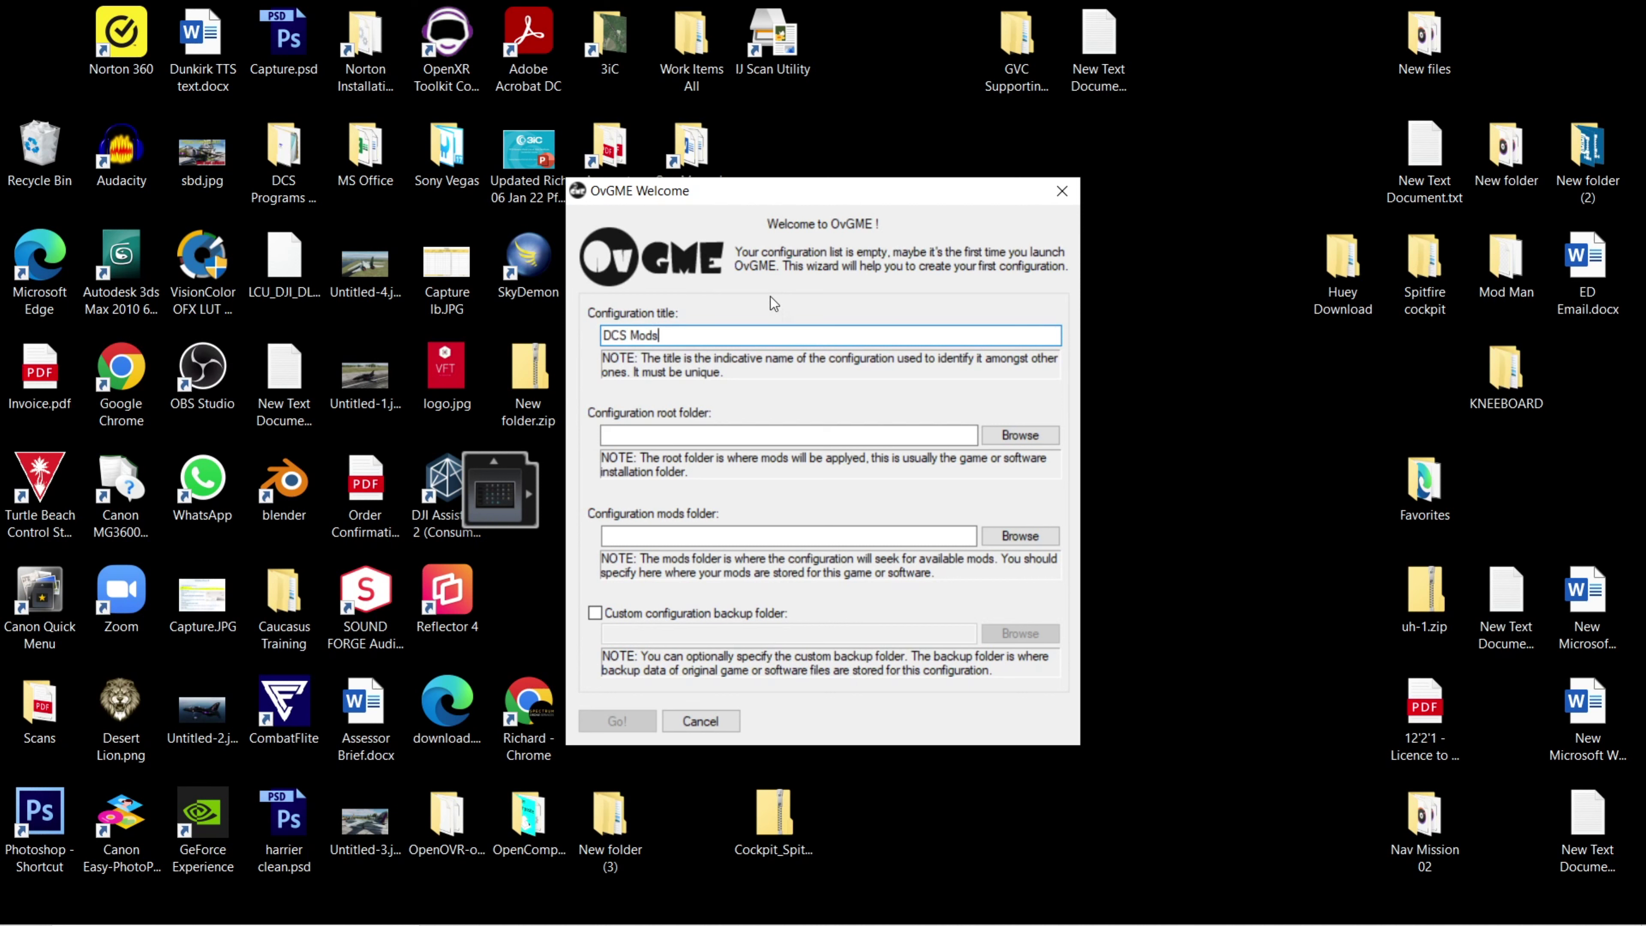